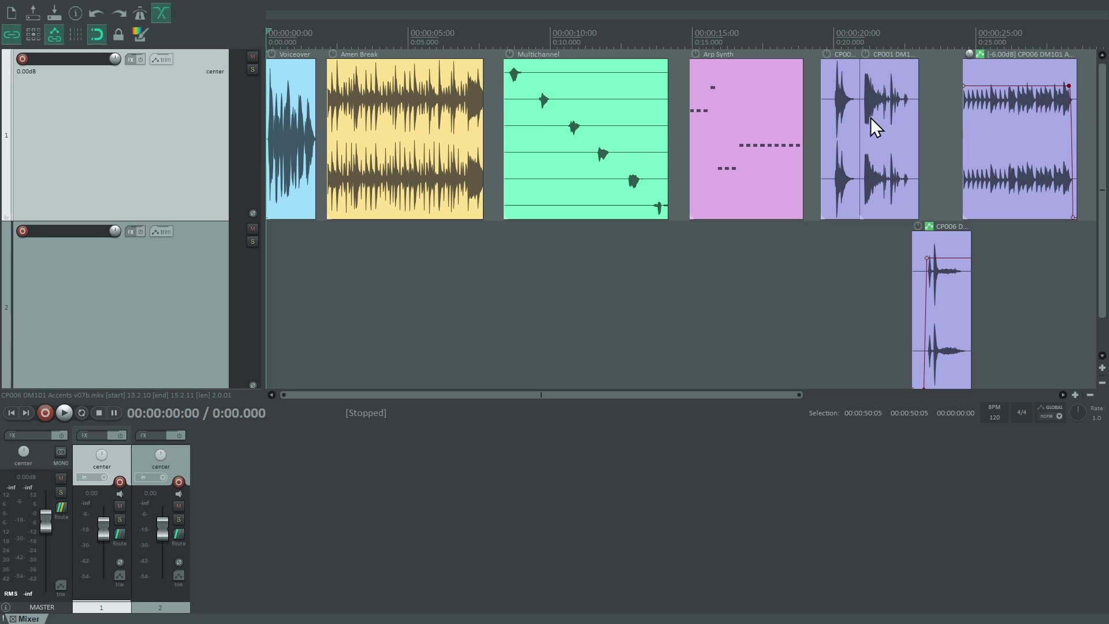
# Preview the video in the video window from about 0:19.7
pyautogui.click(824, 34)
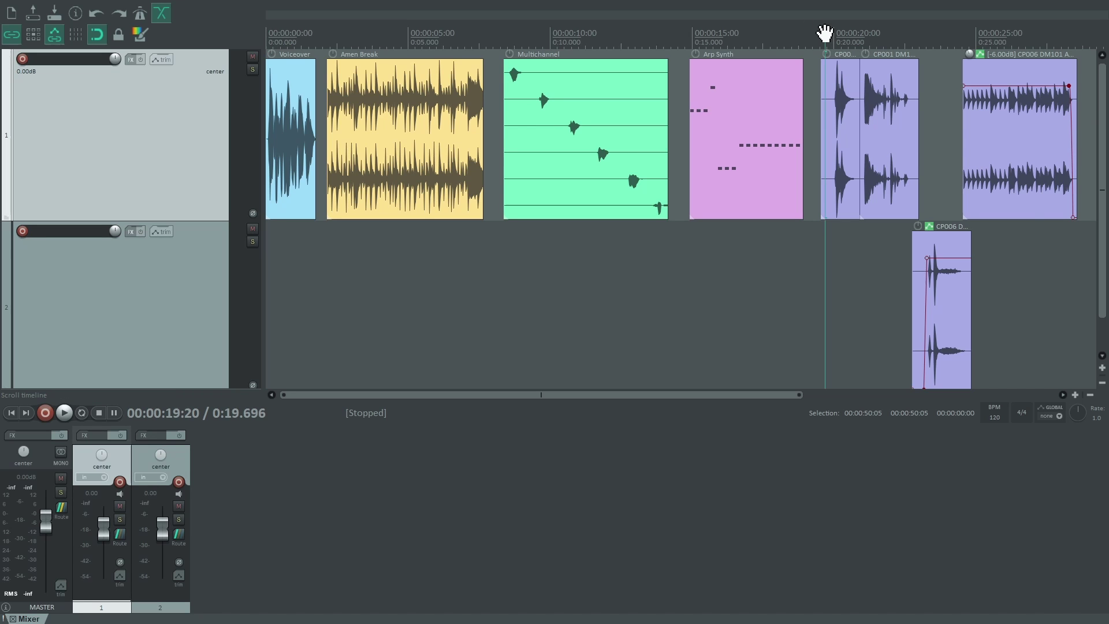
pyautogui.hotkey('ctrl', 'shift', 'v')
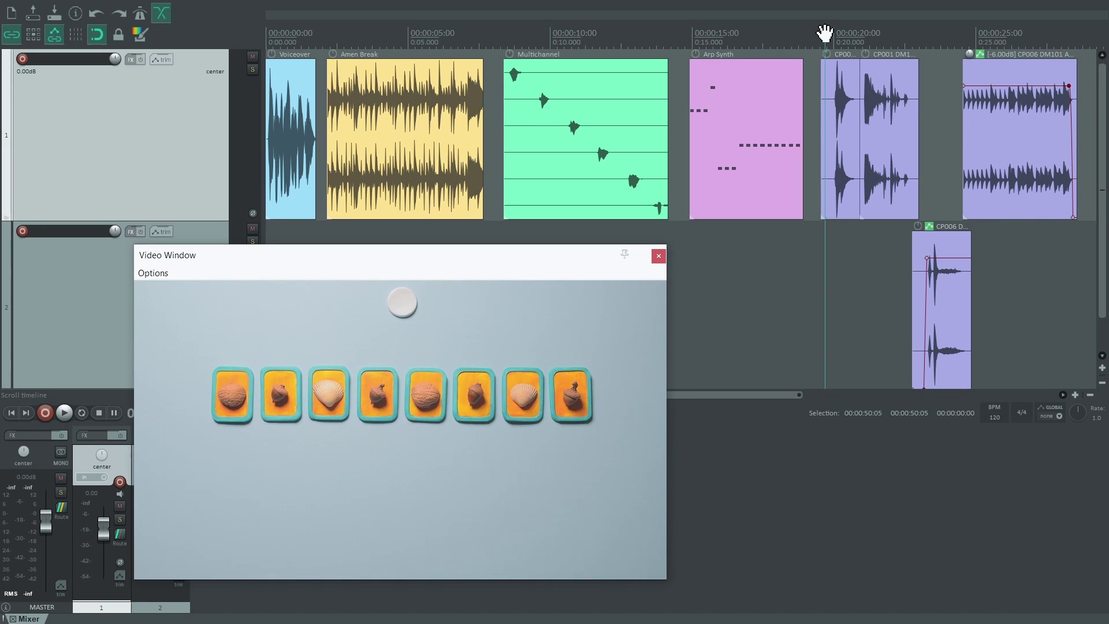
pyautogui.press('space')
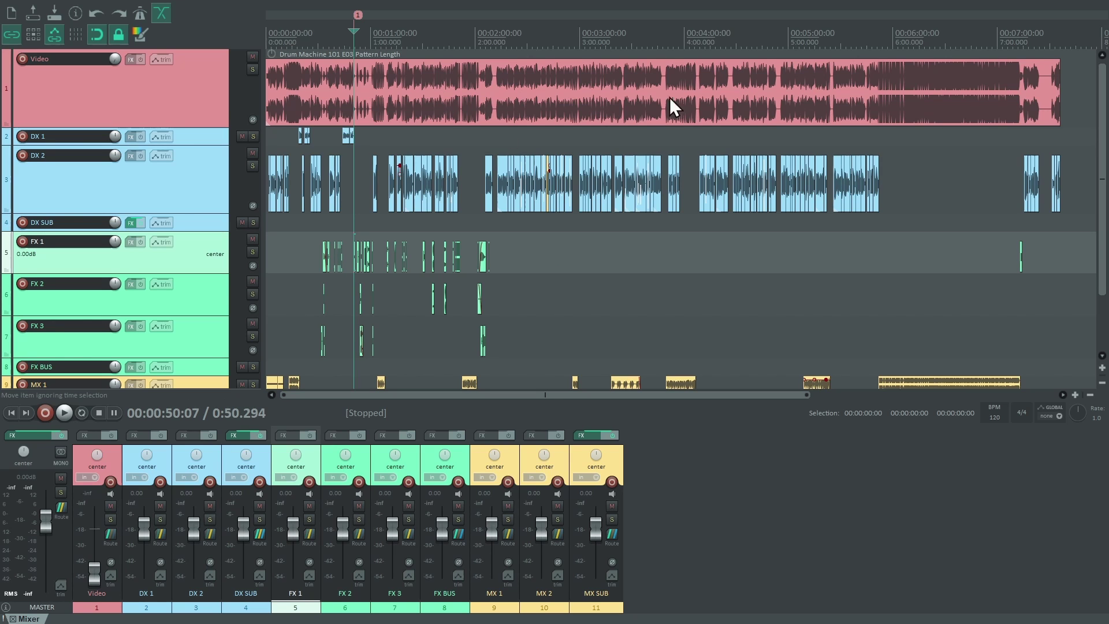
# Show the post project's video window, zoom into the timeline and play it back
pyautogui.hotkey('ctrl', 'shift', 'v')
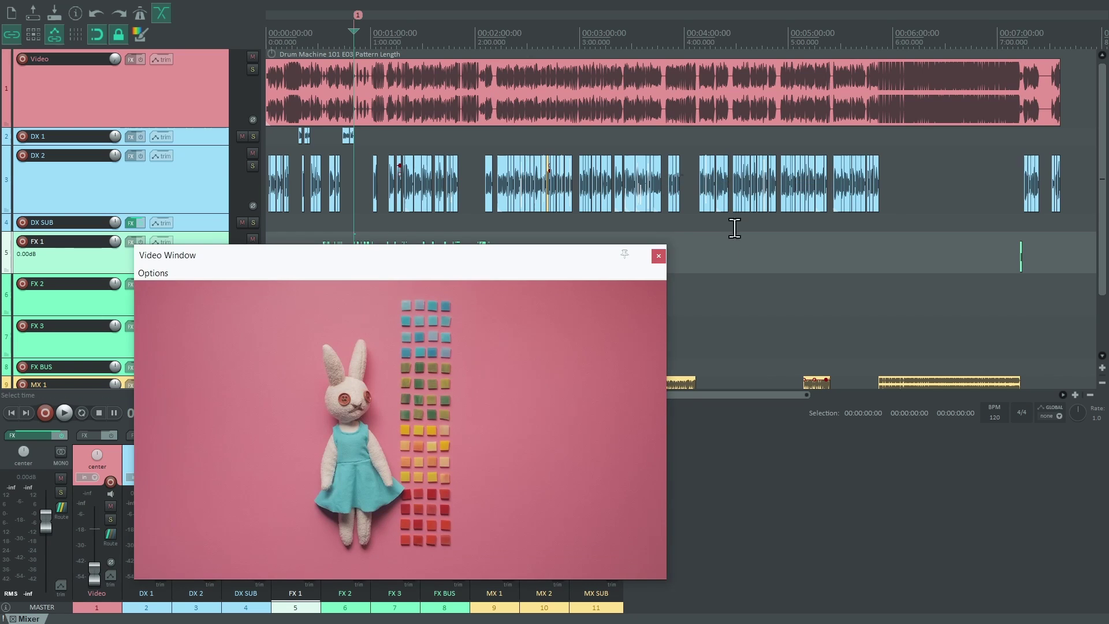
pyautogui.scroll(3, 797, 302)
pyautogui.scroll(8, 797, 302)
pyautogui.press('space')
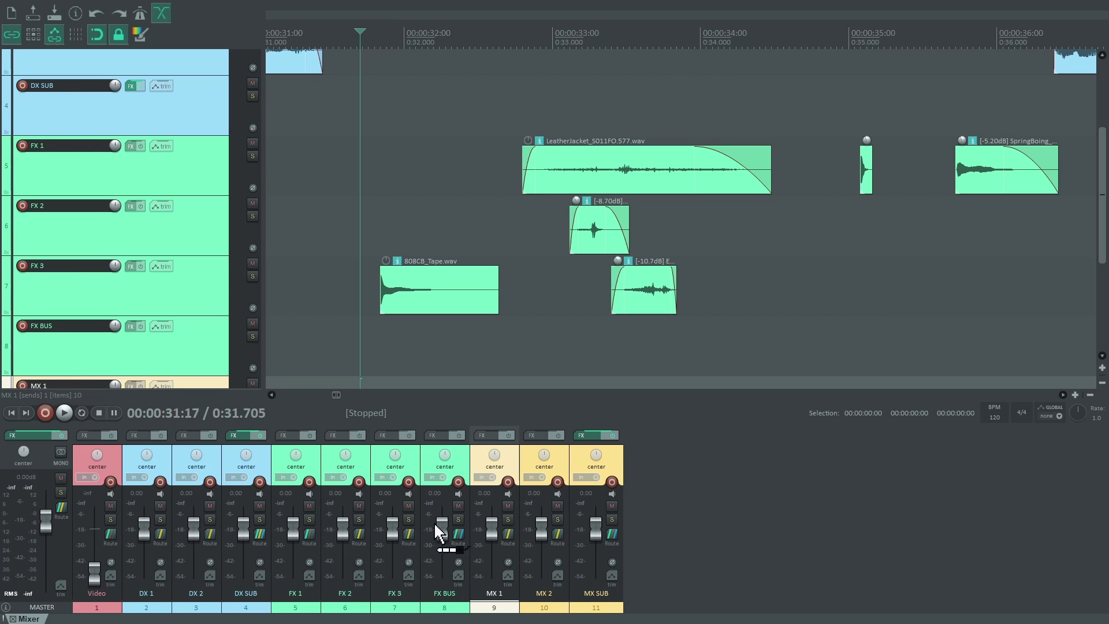
# Set the FX 1 receive level on the FX BUS routing to +3.27 dB
pyautogui.click(458, 533)
pyautogui.click(458, 533)
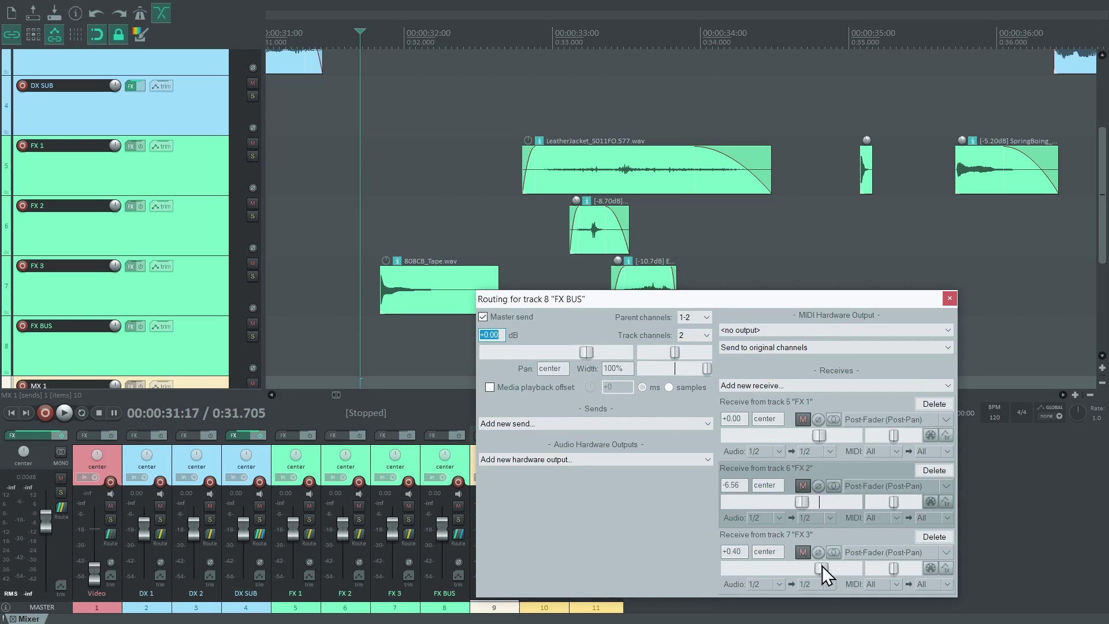
pyautogui.moveTo(818, 434); pyautogui.dragTo(827, 432)
pyautogui.click(949, 298)
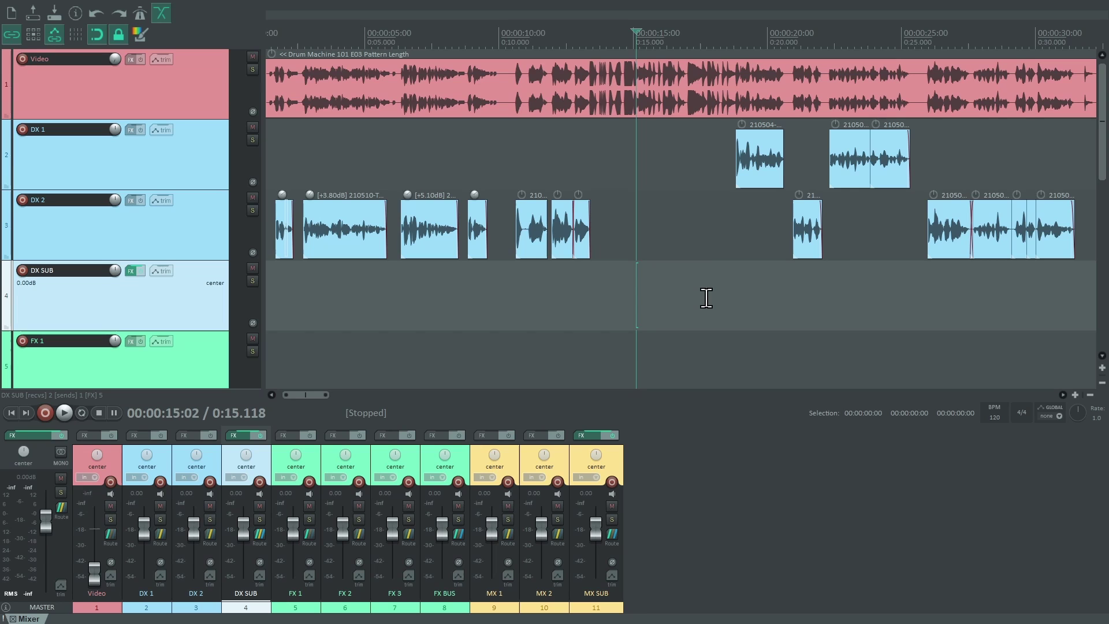
pyautogui.rightClick(219, 29)
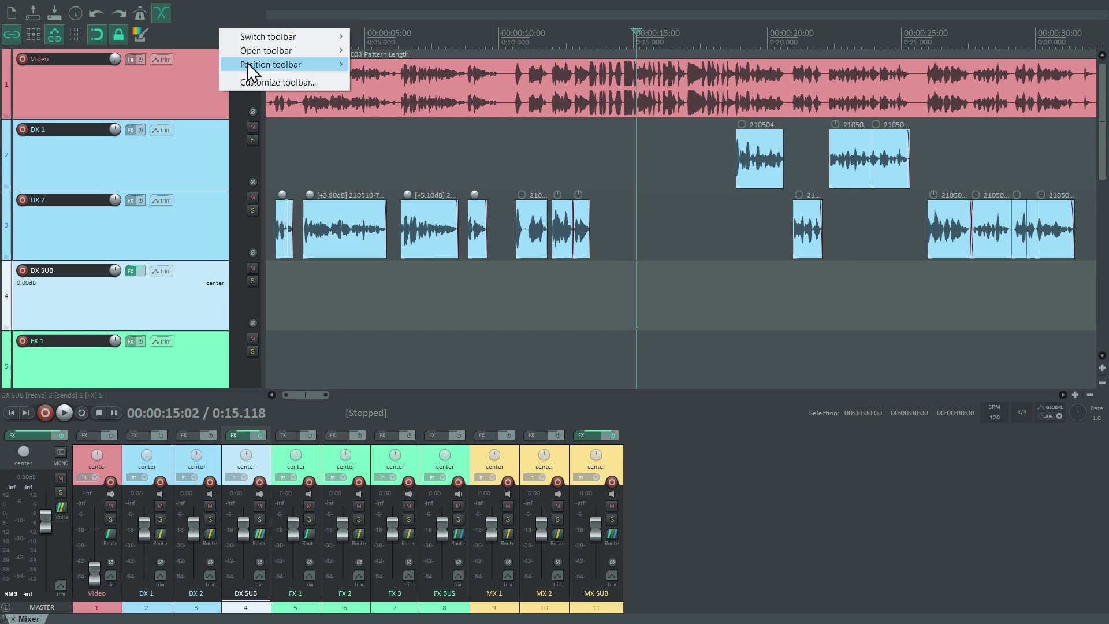
pyautogui.click(252, 82)
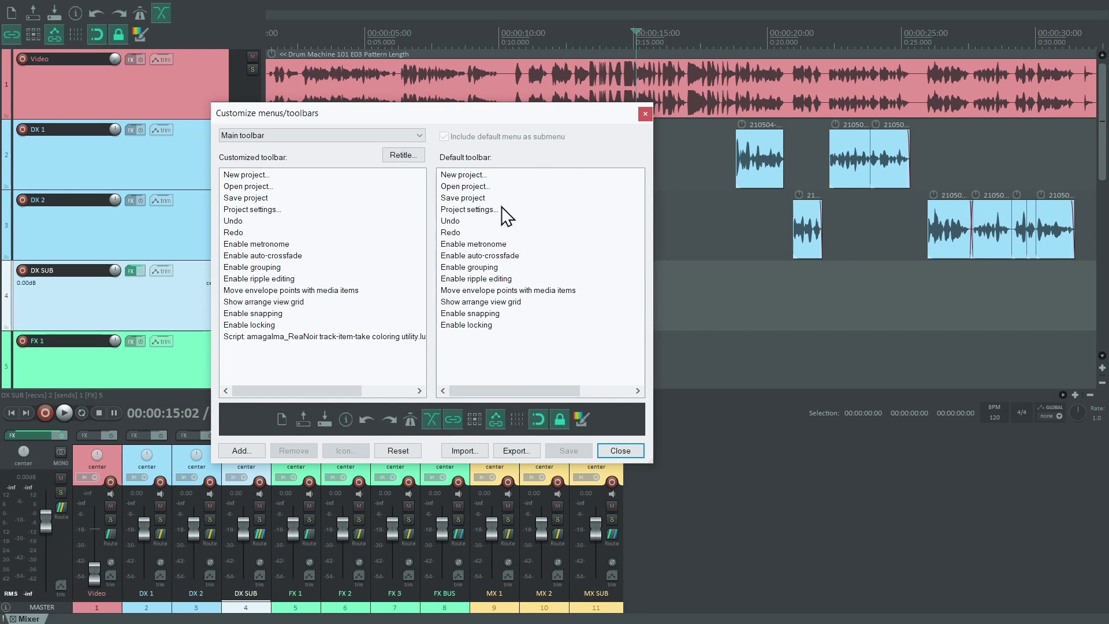
pyautogui.click(645, 113)
pyautogui.press('?')
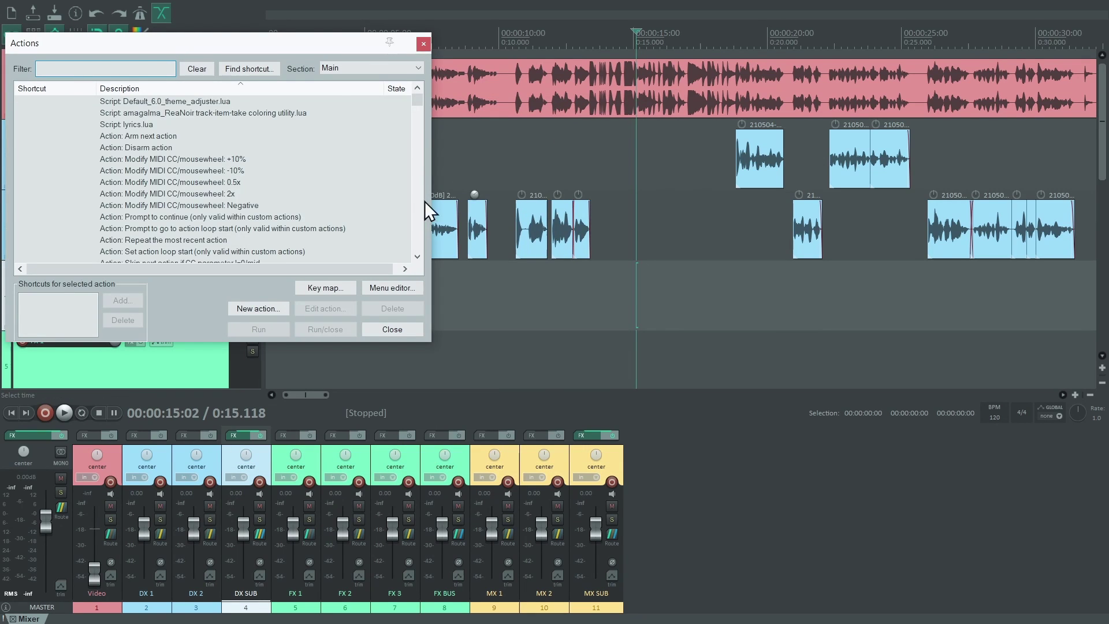
pyautogui.scroll(-20, 415, 223)
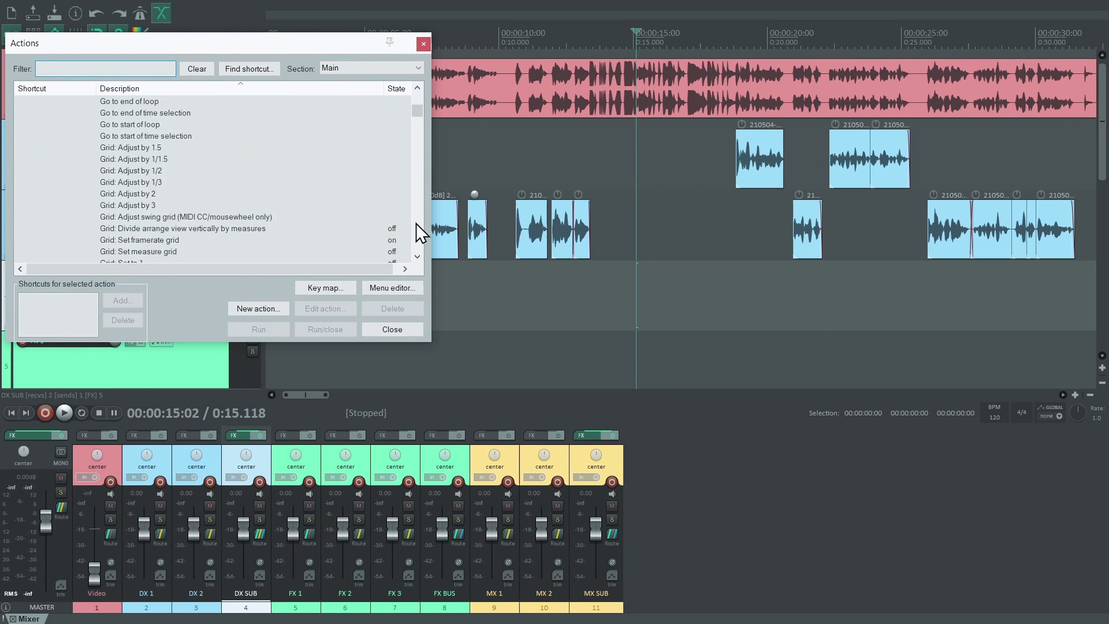
pyautogui.scroll(-20, 416, 223)
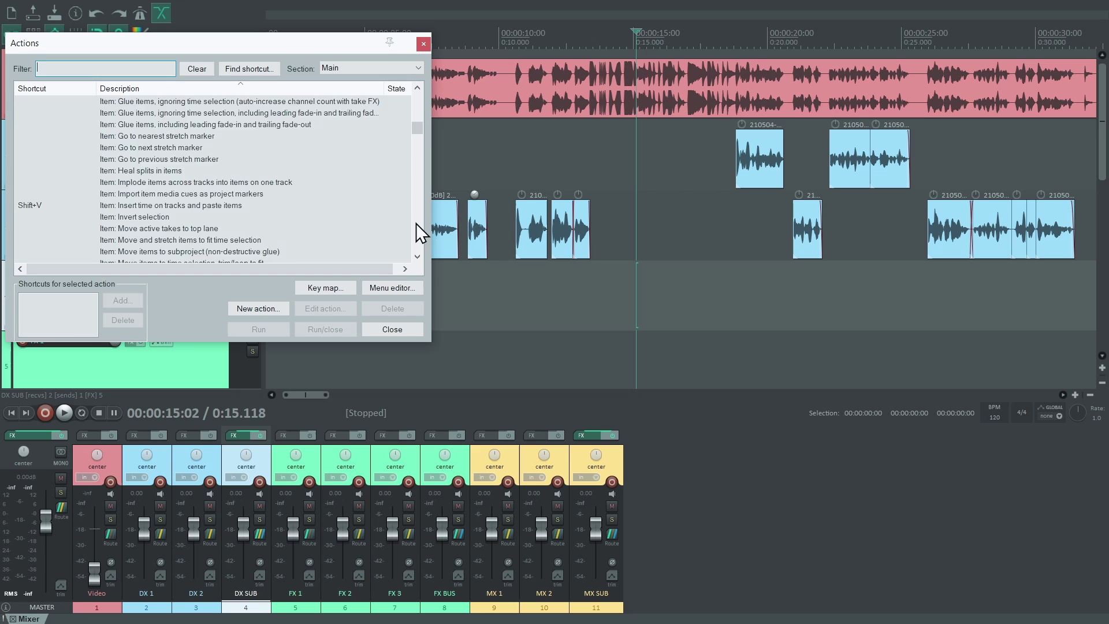
pyautogui.scroll(-20, 416, 223)
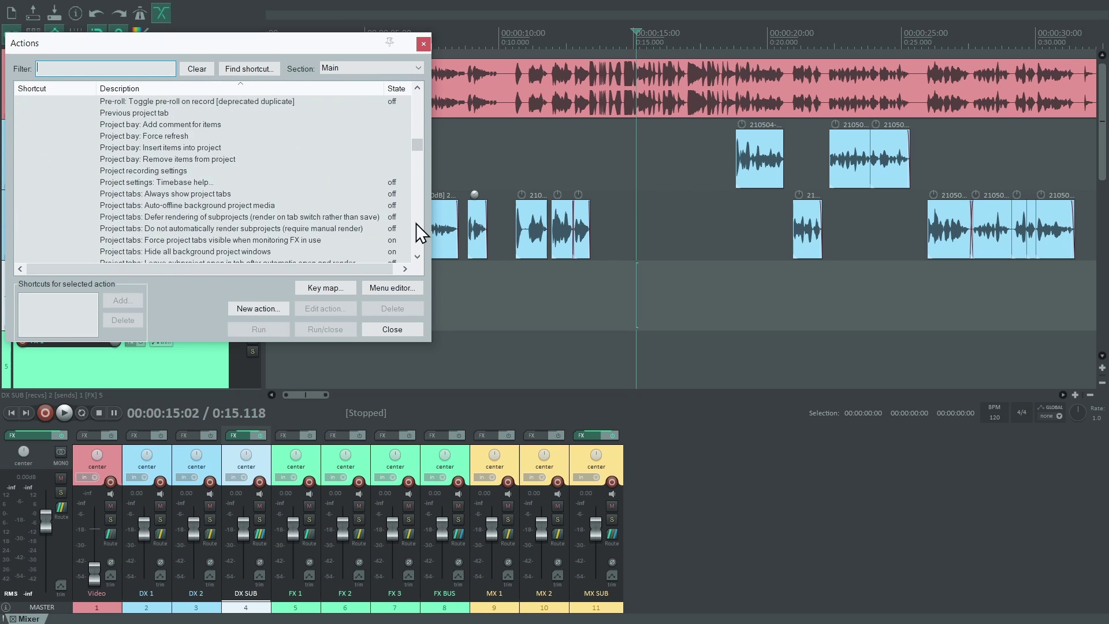
pyautogui.scroll(-20, 416, 222)
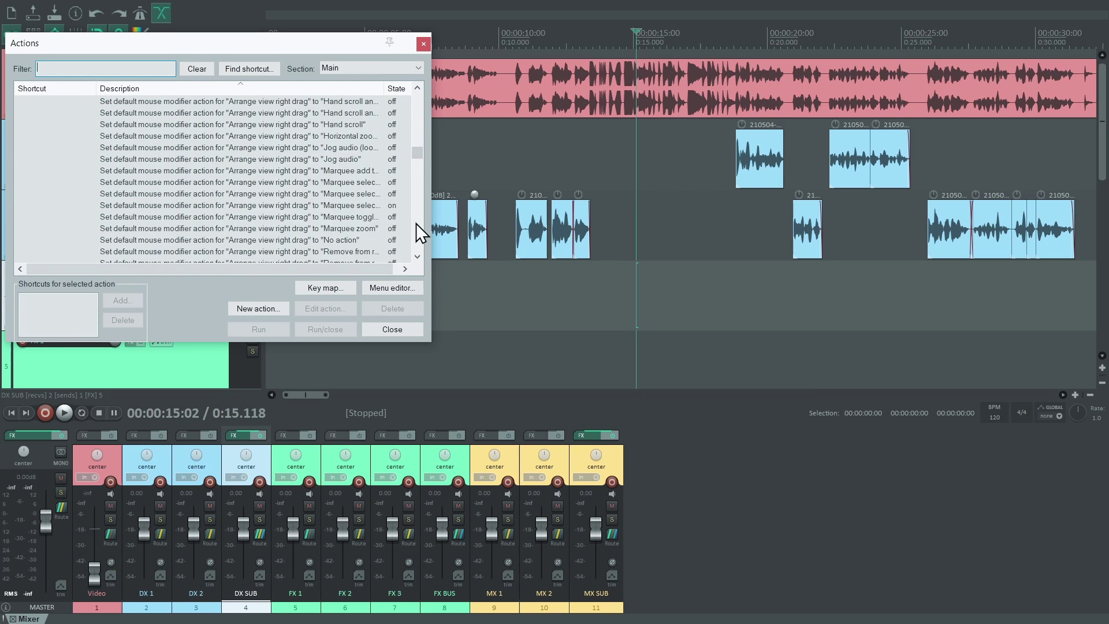
pyautogui.click(395, 326)
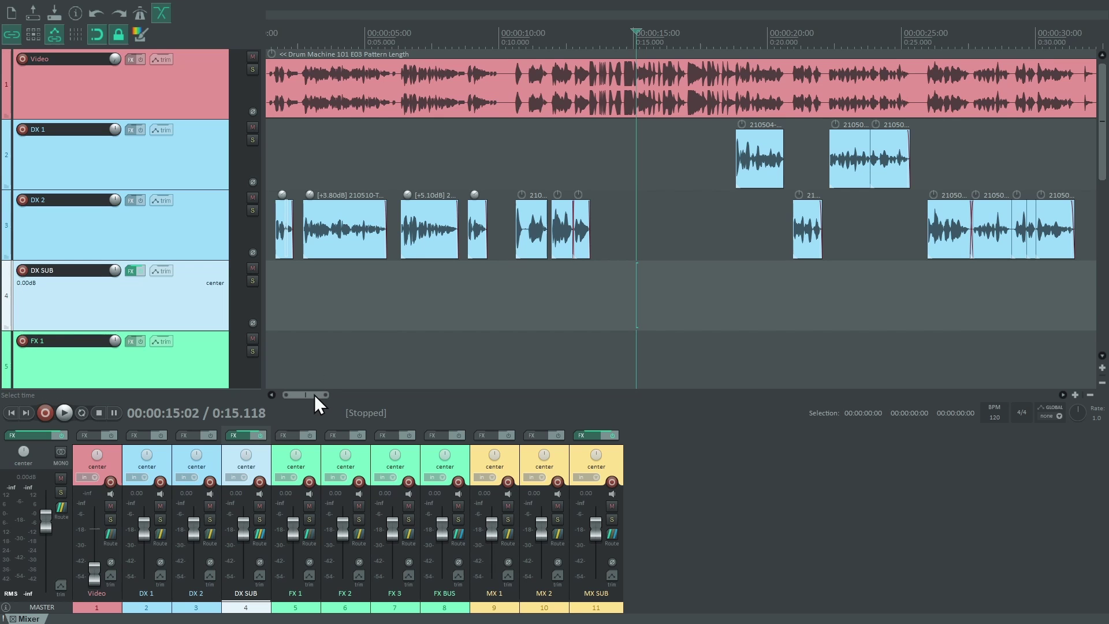
# Pan the arrangement to around 0:27–0:57 and set the edit cursor at 0:32.914 on FX 1
pyautogui.moveTo(314, 394)
pyautogui.mouseDown()
pyautogui.moveTo(327, 394)
pyautogui.moveTo(314, 394)
pyautogui.mouseUp()
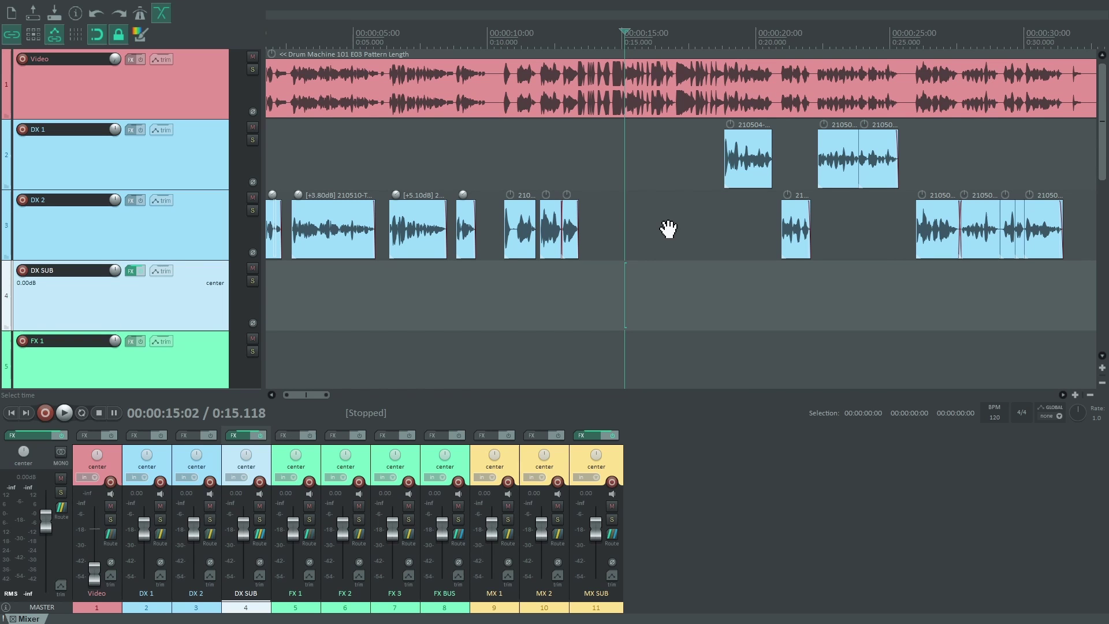
pyautogui.moveTo(668, 228); pyautogui.dragTo(453, 240)
pyautogui.moveTo(638, 239); pyautogui.dragTo(564, 241)
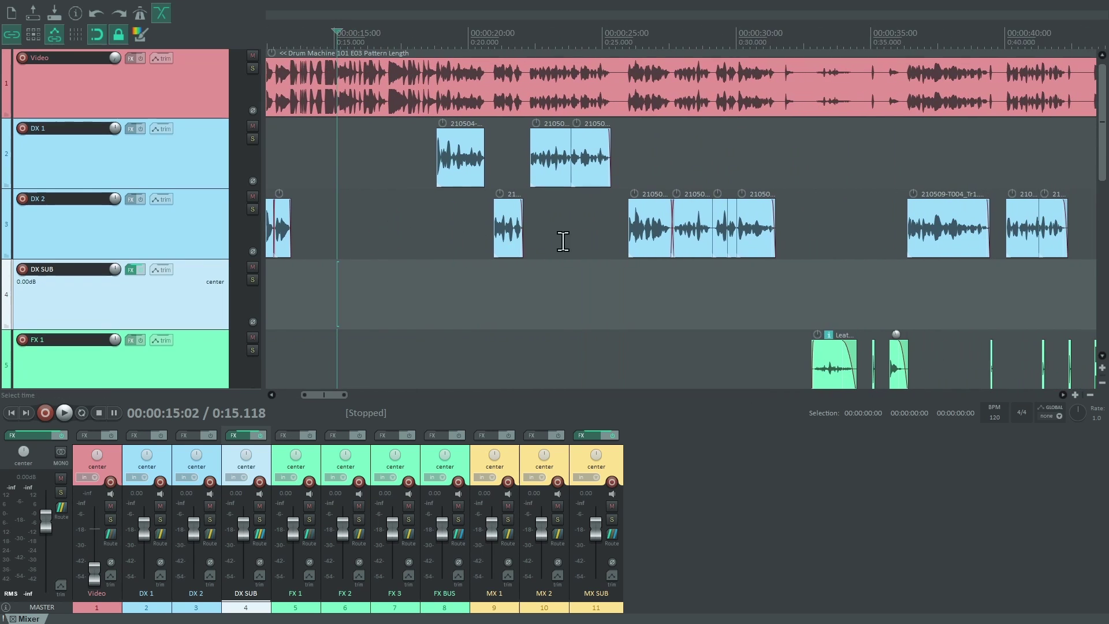
pyautogui.moveTo(867, 239); pyautogui.dragTo(545, 117)
pyautogui.click(497, 215)
# Lower the leather jacket clip's volume and mute the clip
pyautogui.scroll(5, 562, 220)
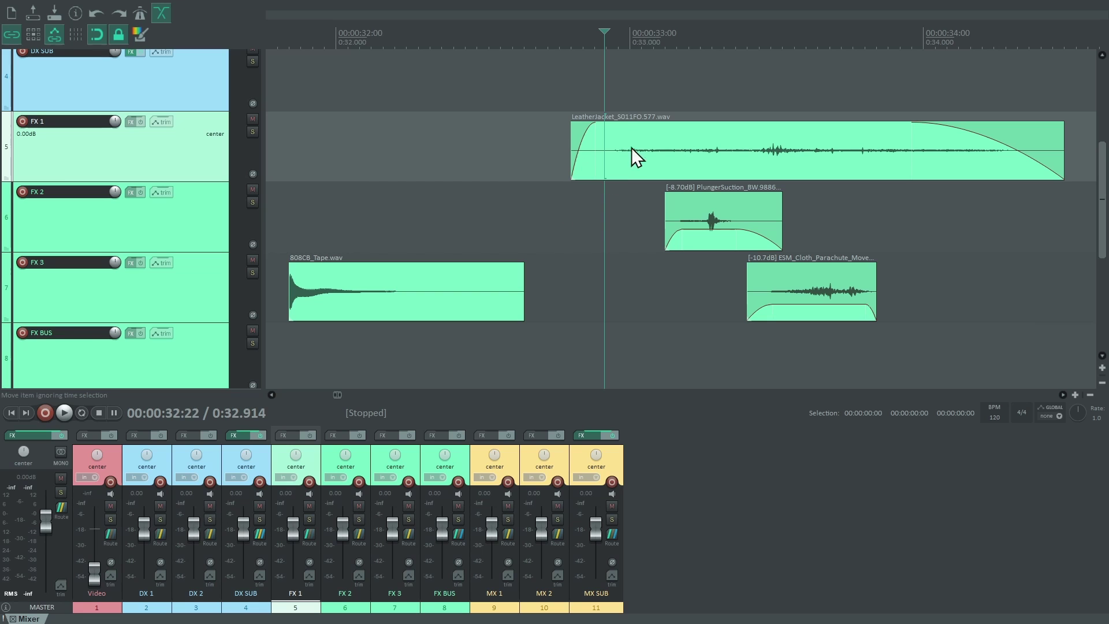
pyautogui.moveTo(631, 116)
pyautogui.mouseDown()
pyautogui.moveTo(633, 166)
pyautogui.moveTo(635, 118)
pyautogui.mouseUp()
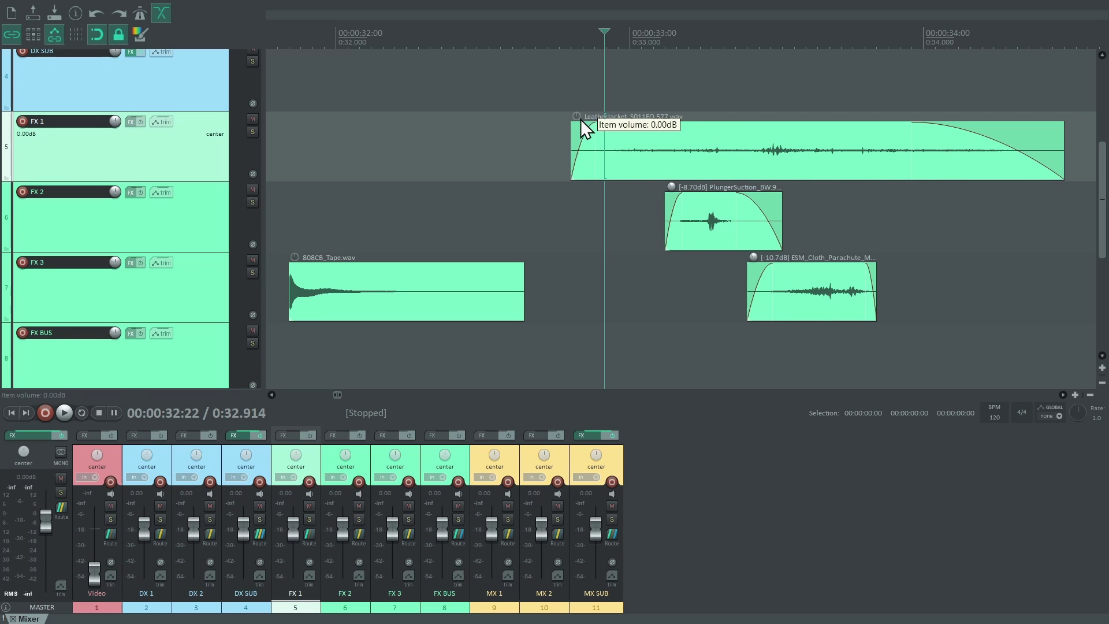
pyautogui.moveTo(580, 119); pyautogui.dragTo(588, 92)
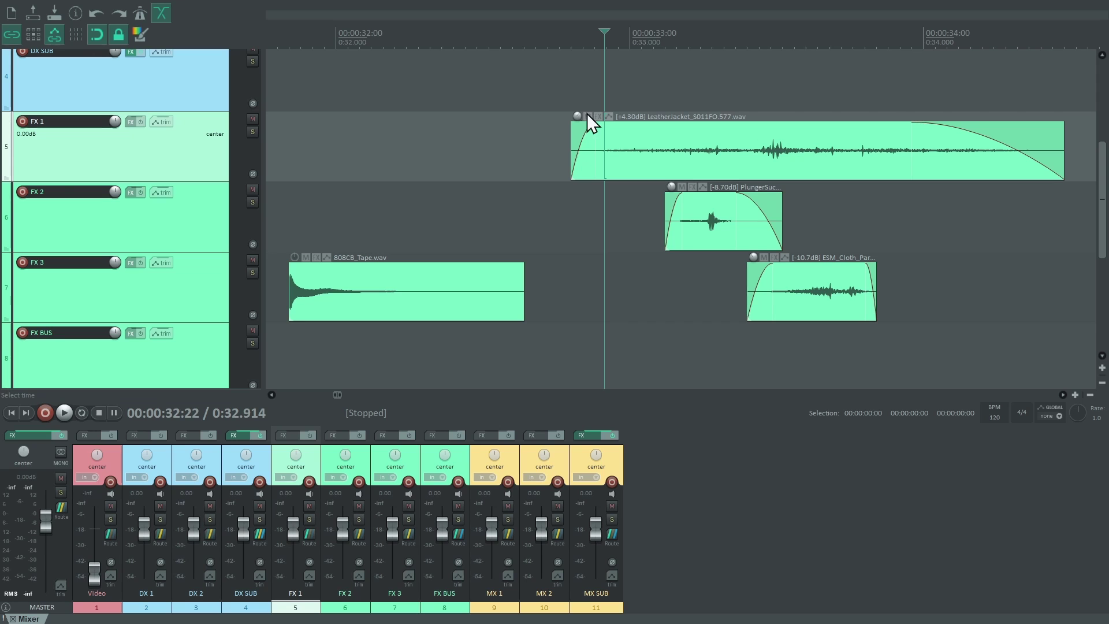
pyautogui.click(588, 116)
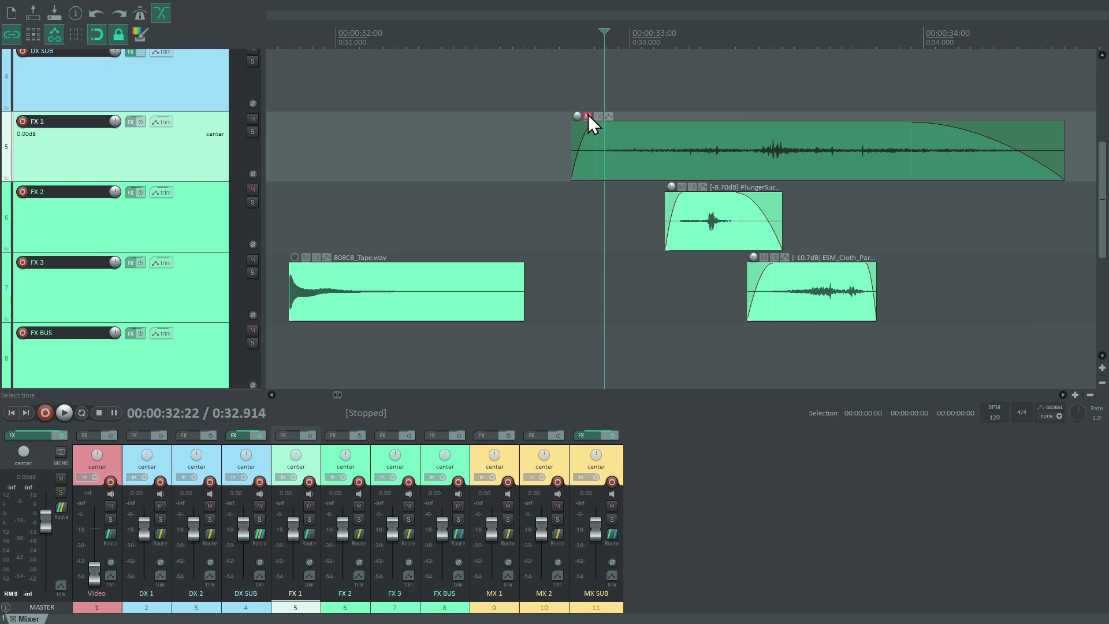
# Add ValhallaVintageVerb to the plunger suction clip's take FX chain
pyautogui.click(692, 186)
pyautogui.doubleClick(595, 301)
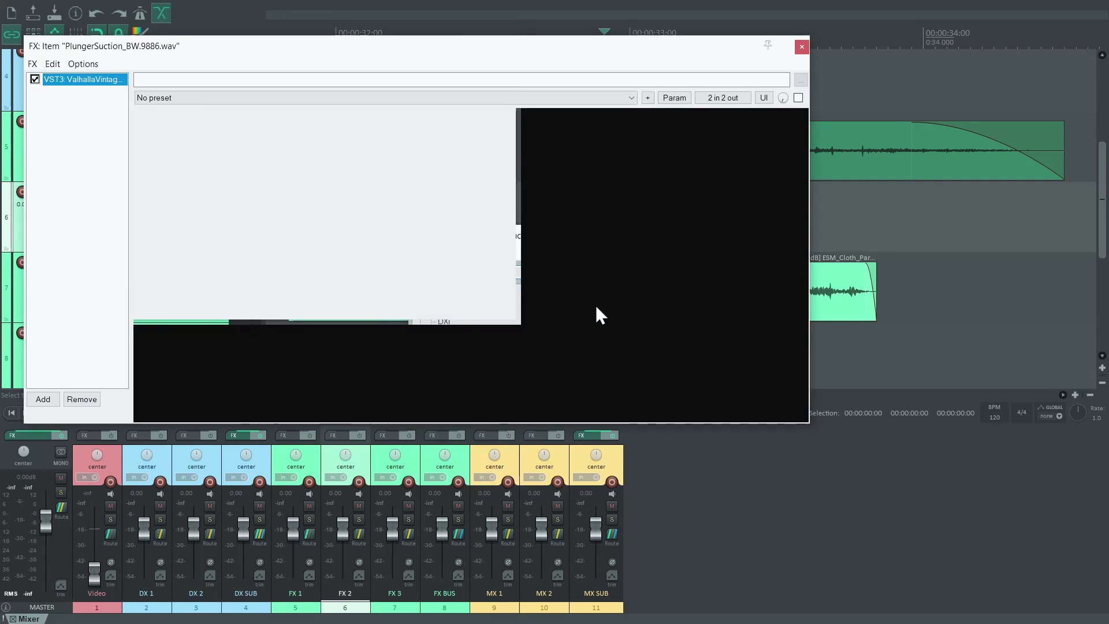
pyautogui.click(805, 45)
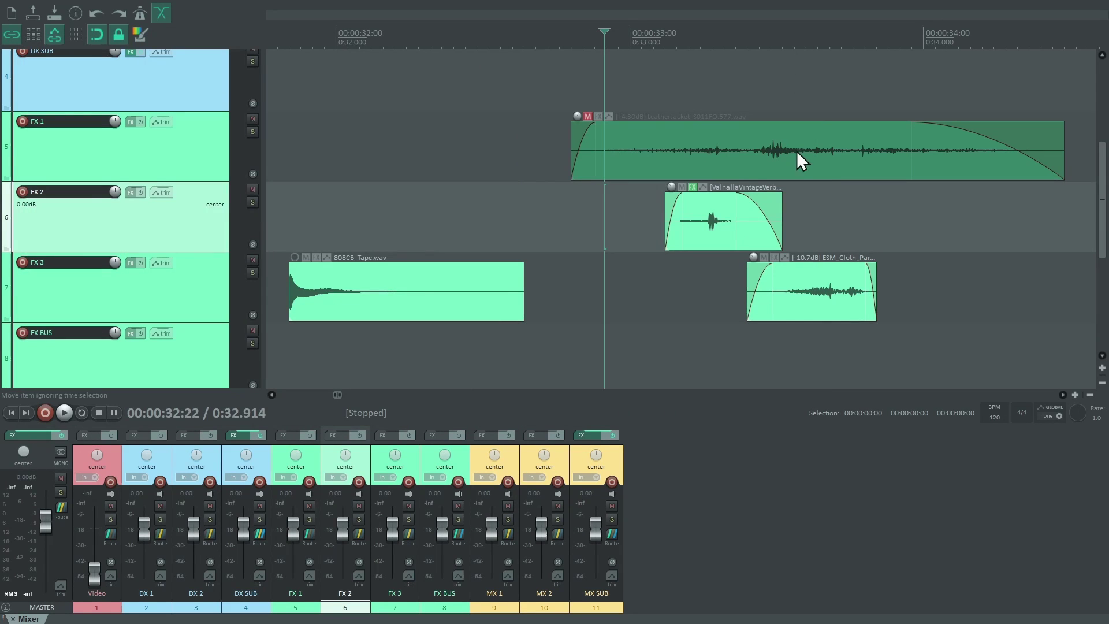
# Enable a take Volume envelope on the cloth parachute clip and draw a dip
pyautogui.click(784, 258)
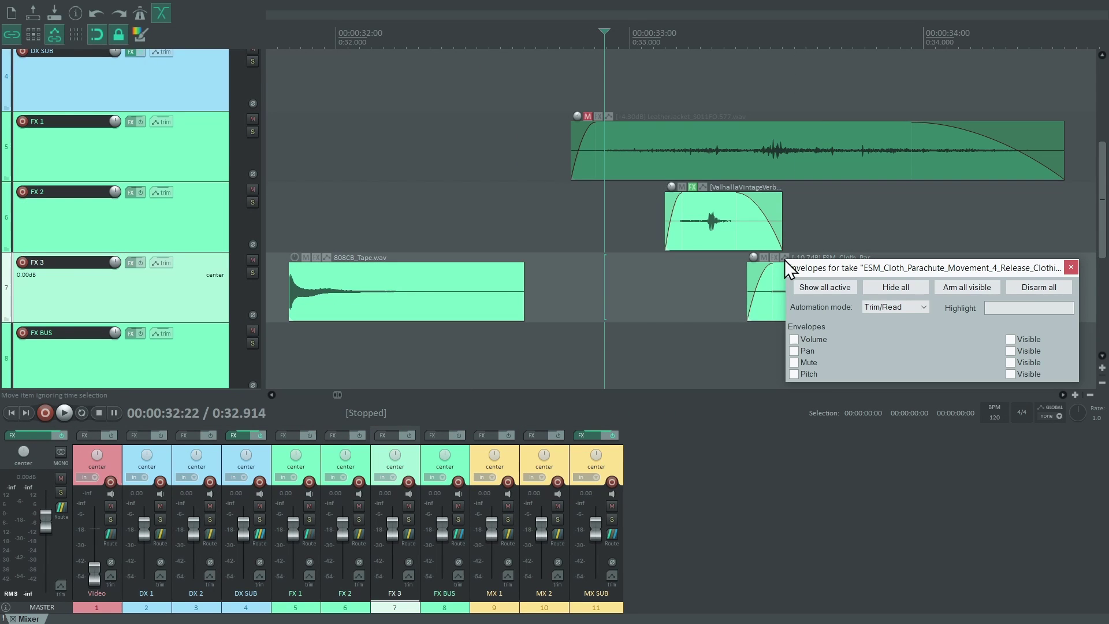
pyautogui.click(808, 340)
pyautogui.click(1071, 267)
pyautogui.moveTo(814, 272)
pyautogui.mouseDown()
pyautogui.moveTo(837, 272)
pyautogui.moveTo(834, 349)
pyautogui.mouseUp()
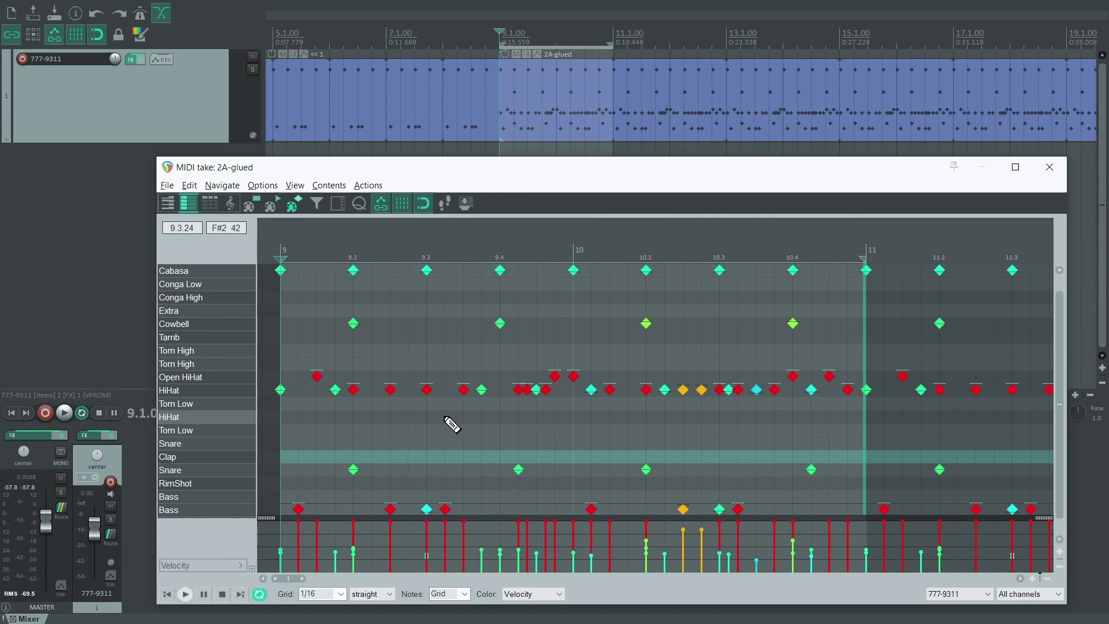
# Try Clap notes while previewing the drum pattern, then undo them
pyautogui.click(354, 466)
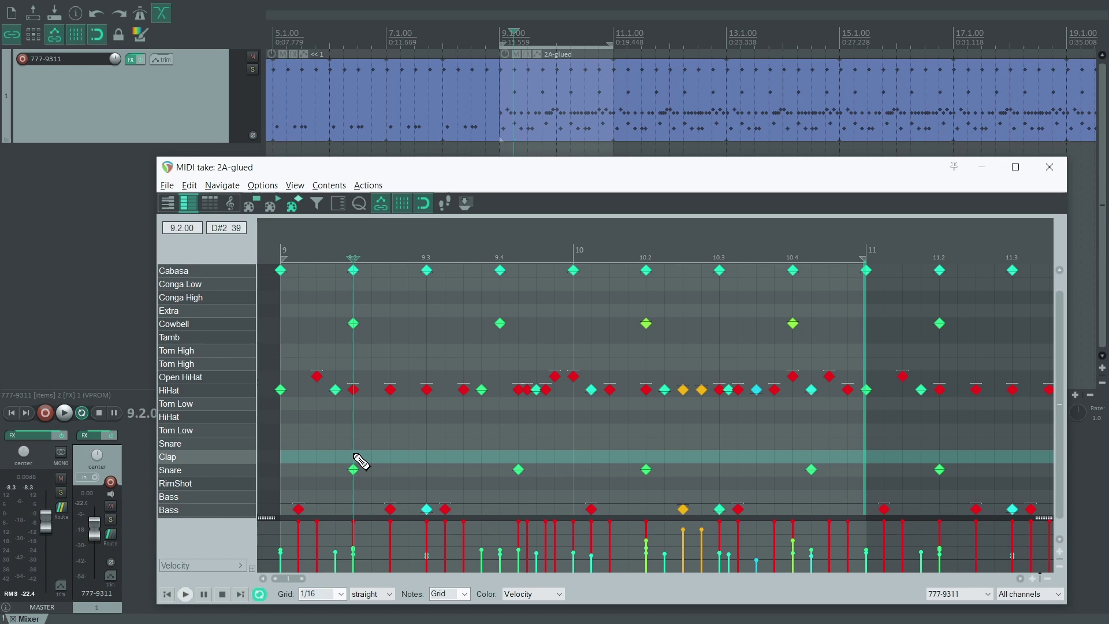
pyautogui.moveTo(356, 462); pyautogui.dragTo(355, 456)
pyautogui.press('space')
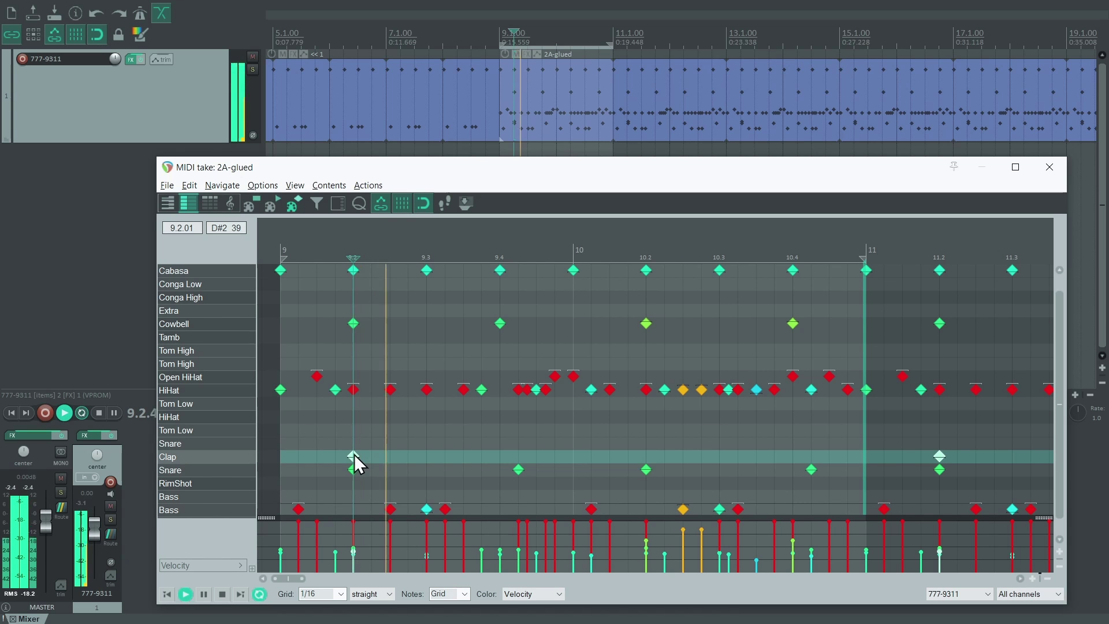
pyautogui.click(499, 457)
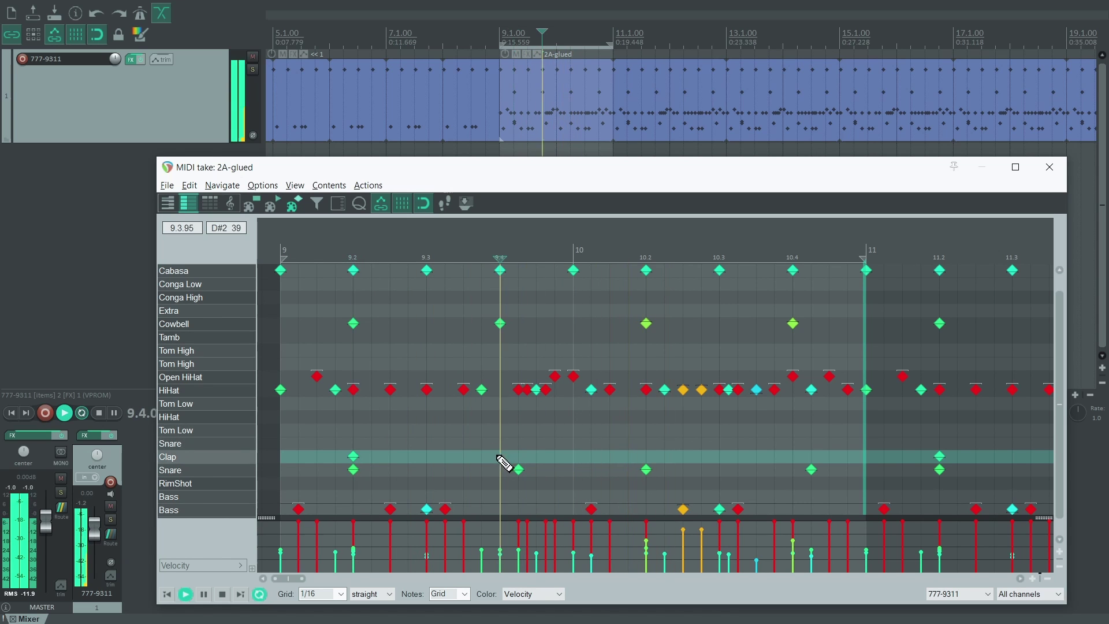
pyautogui.click(646, 457)
pyautogui.hotkey('ctrl', 'z')
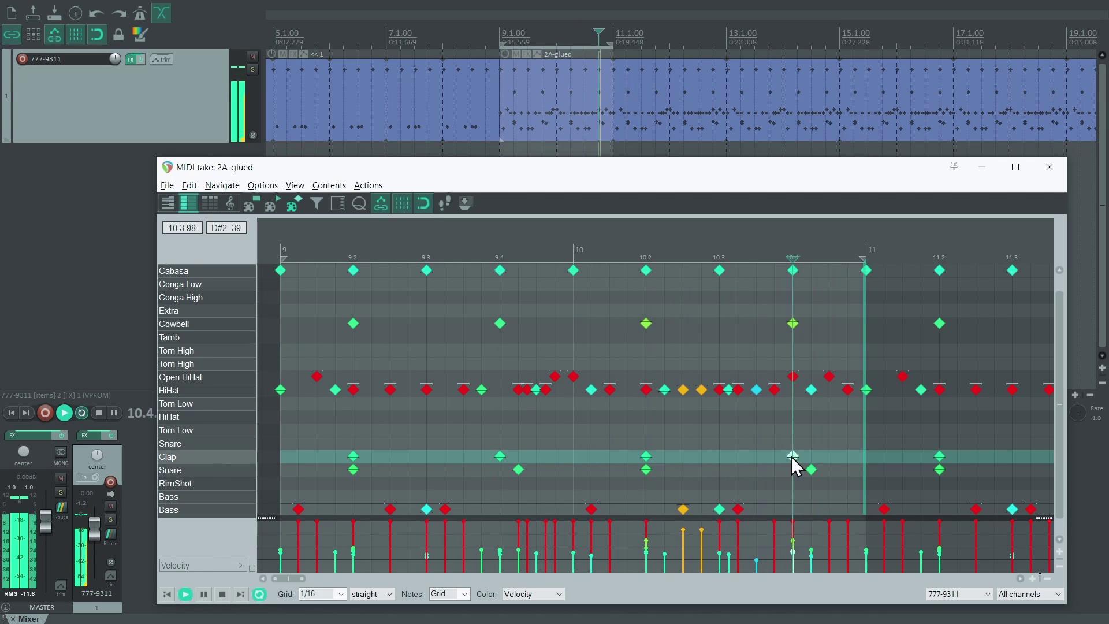
pyautogui.press('space')
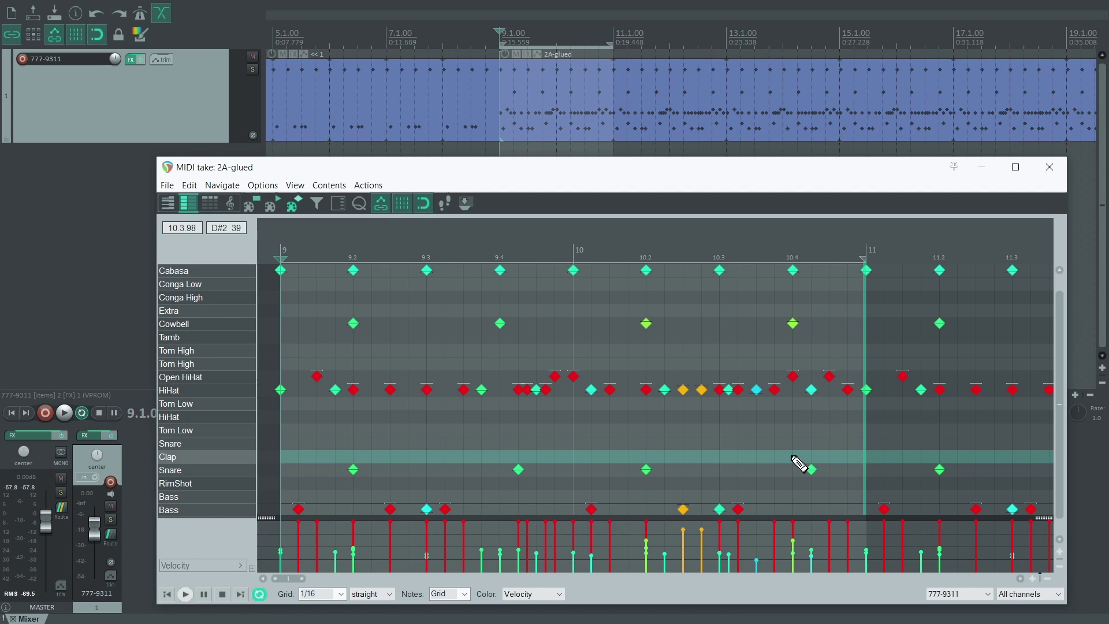
pyautogui.press('space')
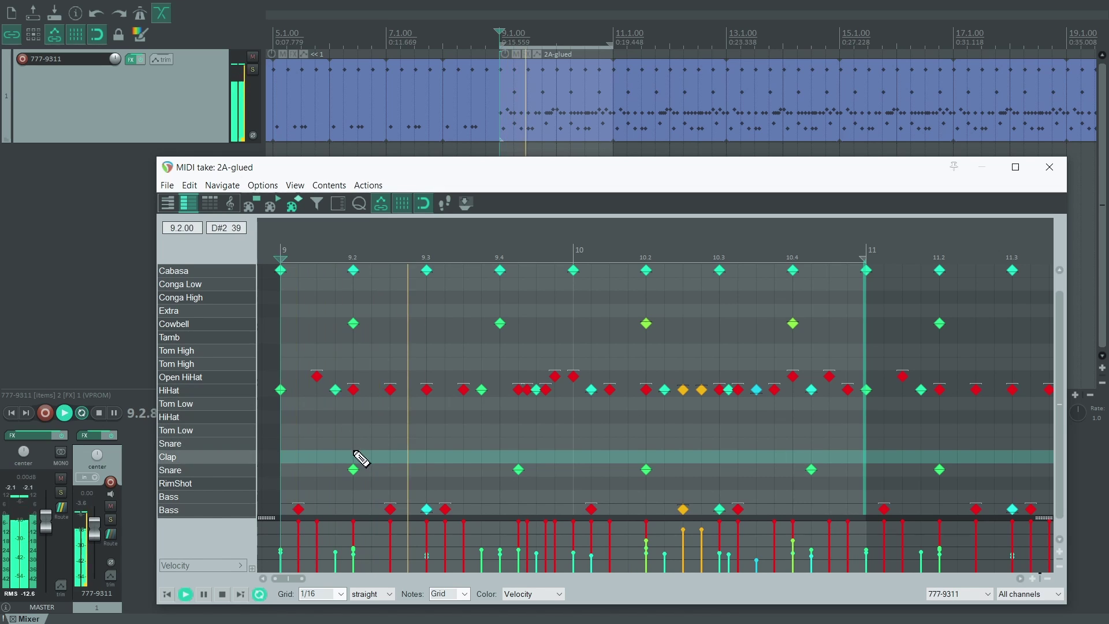
# Draw Clap notes at 9.2, 9.4, 10.2 and 10.4, plus a Snare at 10.5
pyautogui.click(354, 456)
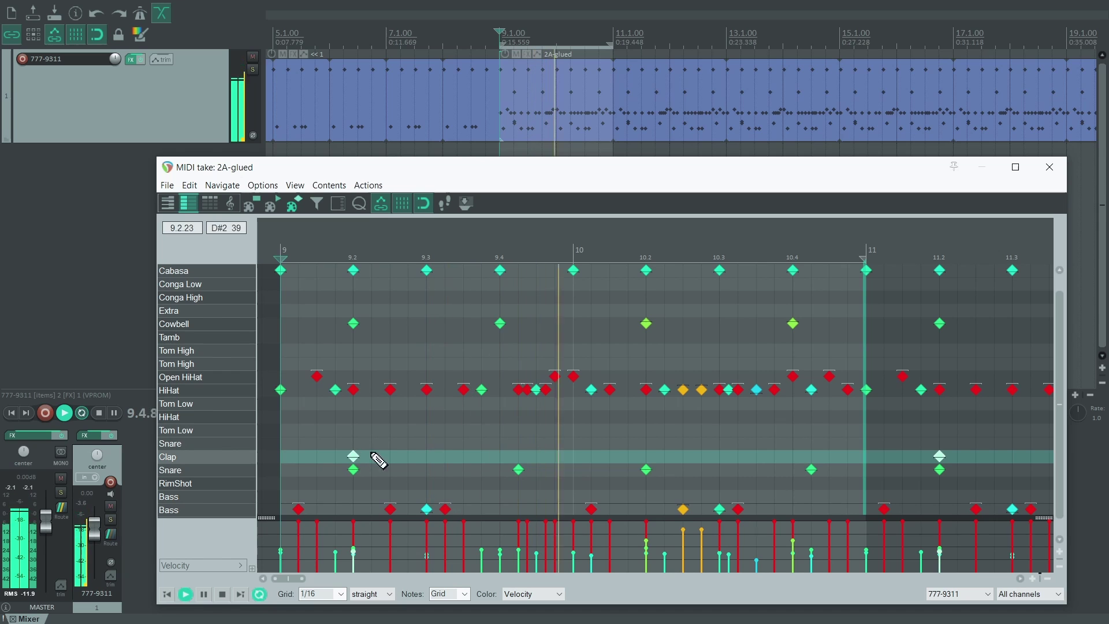
pyautogui.click(499, 456)
pyautogui.click(646, 456)
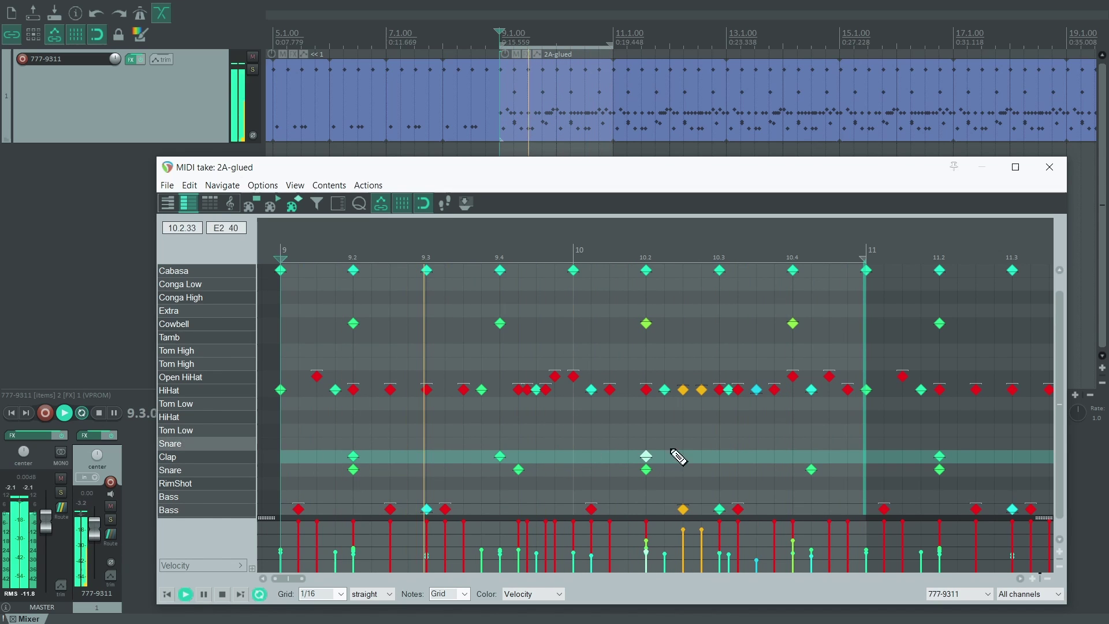
pyautogui.click(811, 469)
pyautogui.click(797, 456)
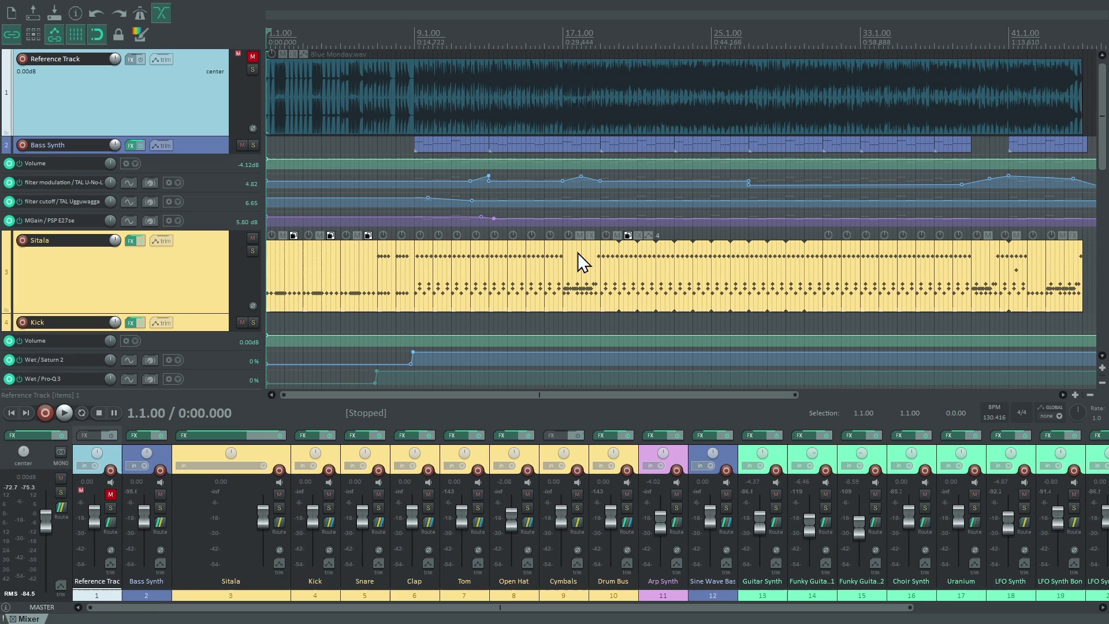
# Check the master loudness on the JS: Loudness Meter in the master FX chain
pyautogui.click(39, 431)
pyautogui.click(310, 190)
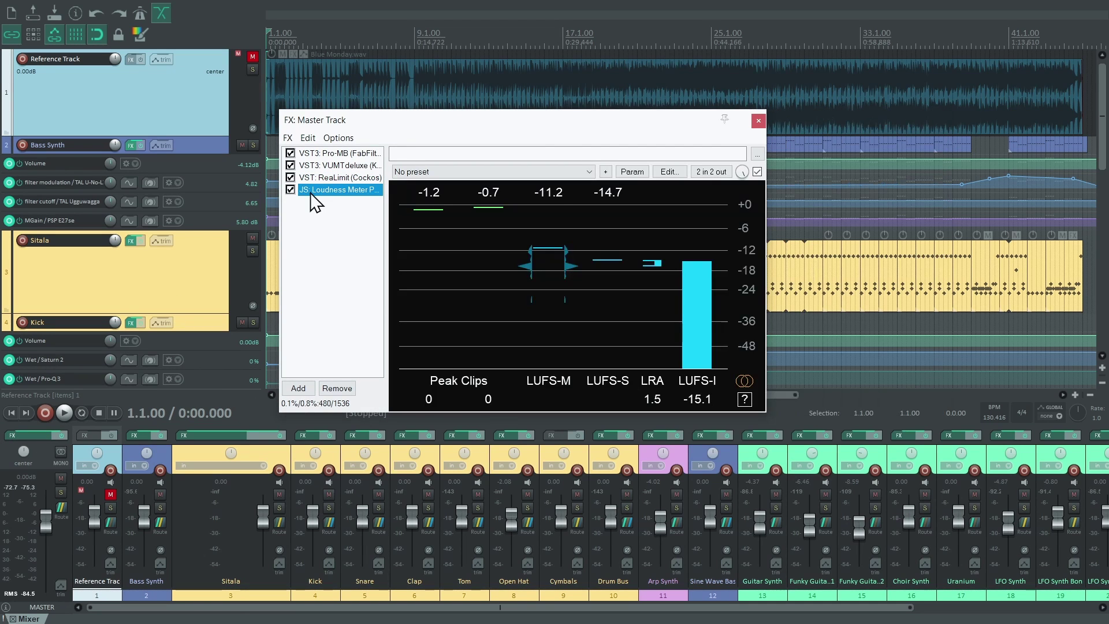
pyautogui.click(757, 121)
# Render the master mix to a 24-bit 48 kHz Blue Monday WAV file
pyautogui.hotkey('ctrl', 'alt', 'r')
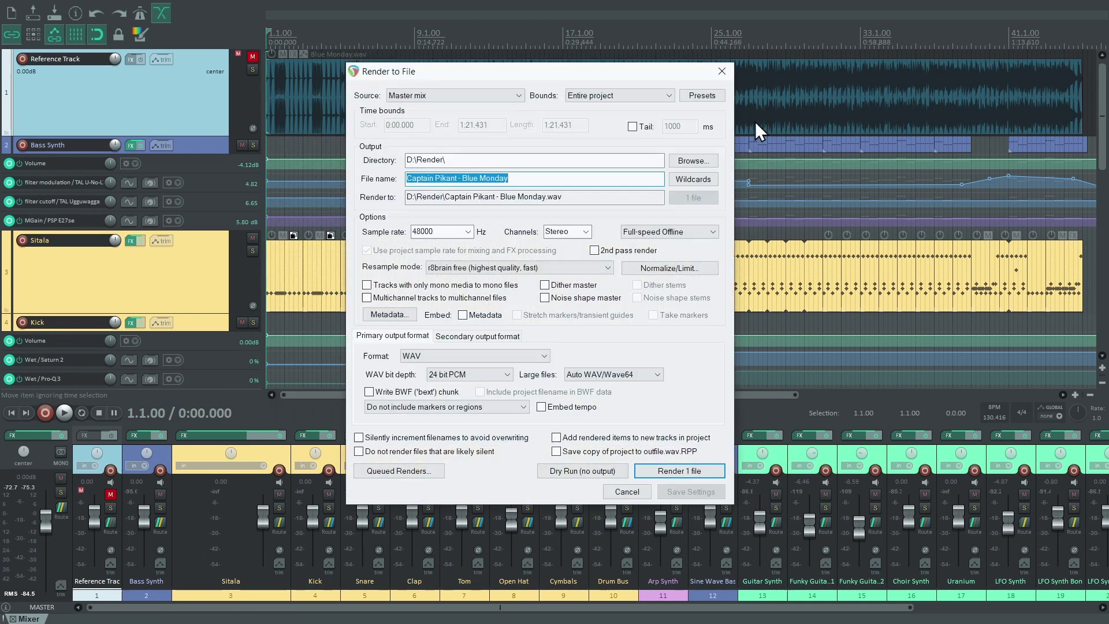
pyautogui.click(675, 470)
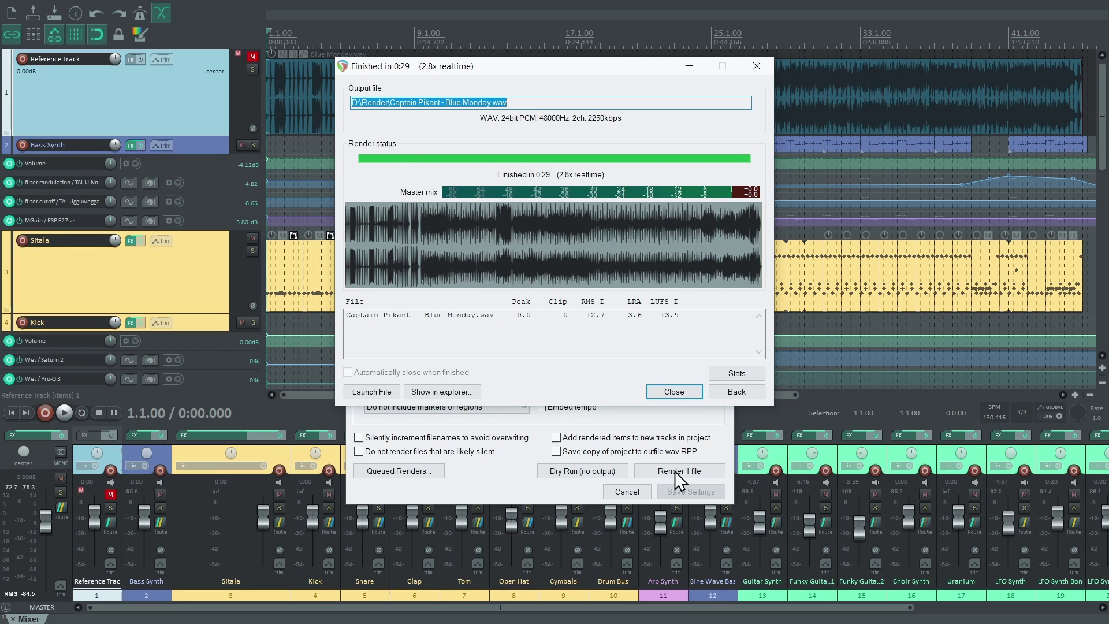
pyautogui.press('Return')
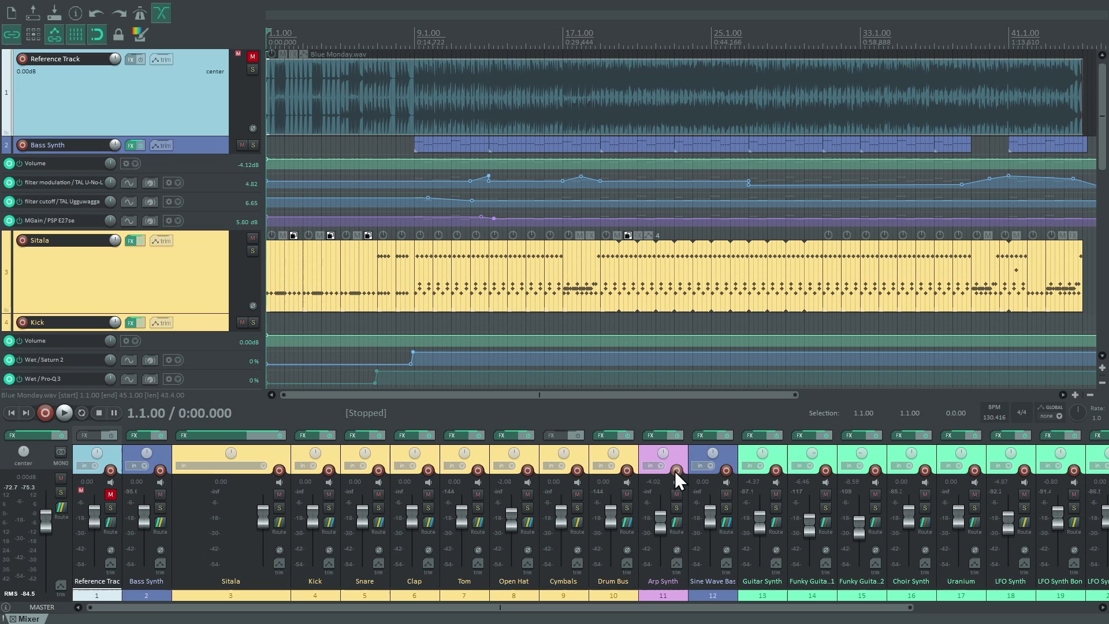
# Normalize the Blue Monday.wav item to -14.00 LUFS-I from its item properties
pyautogui.doubleClick(595, 115)
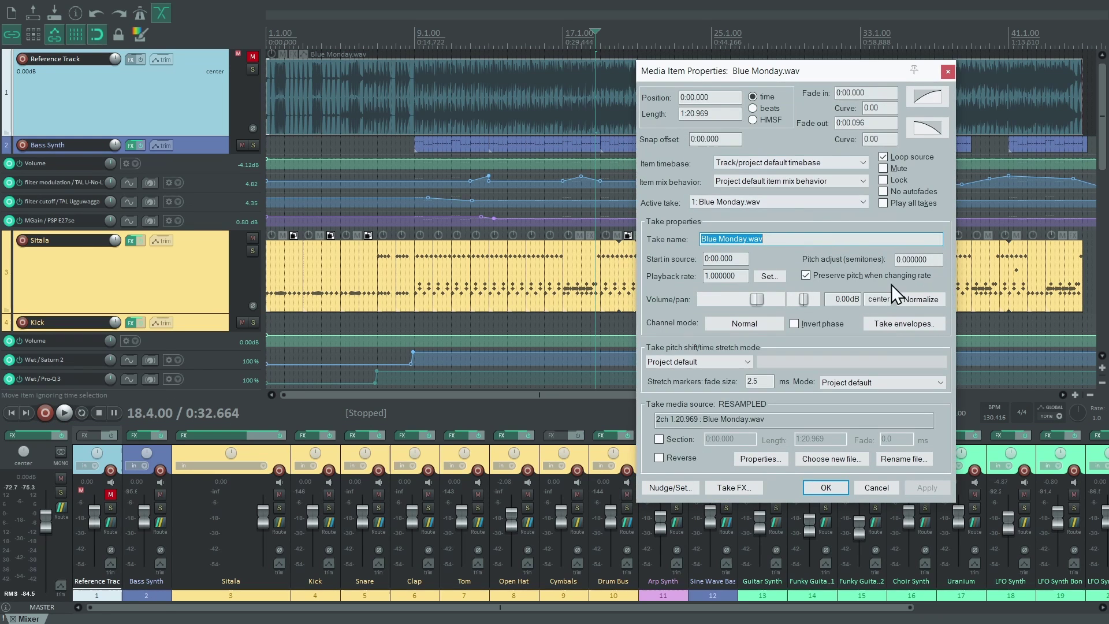
pyautogui.click(906, 300)
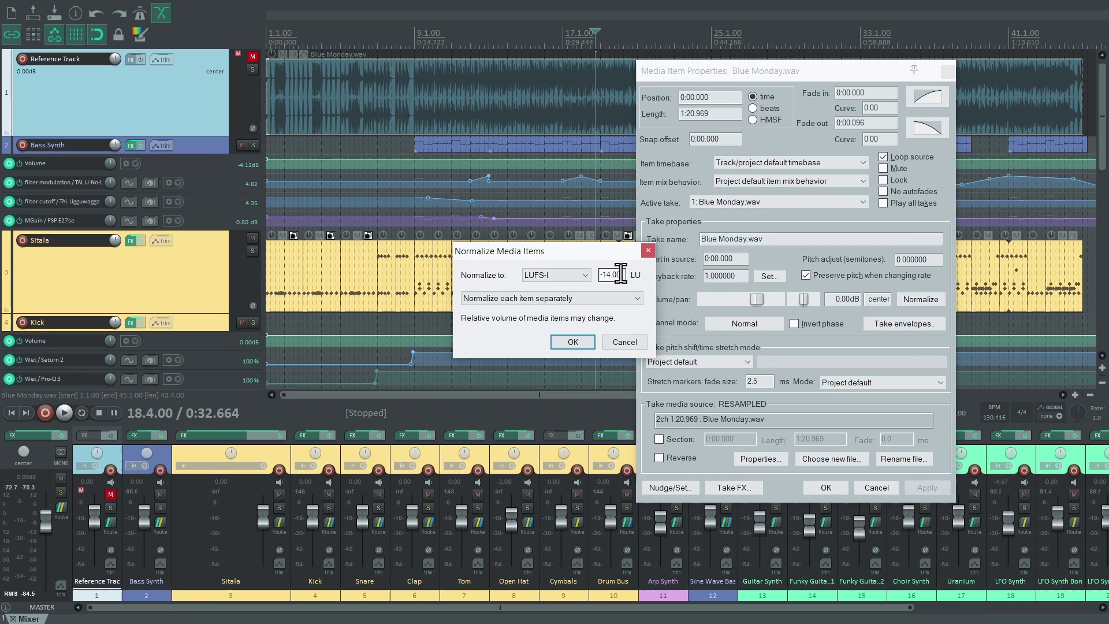
pyautogui.click(572, 342)
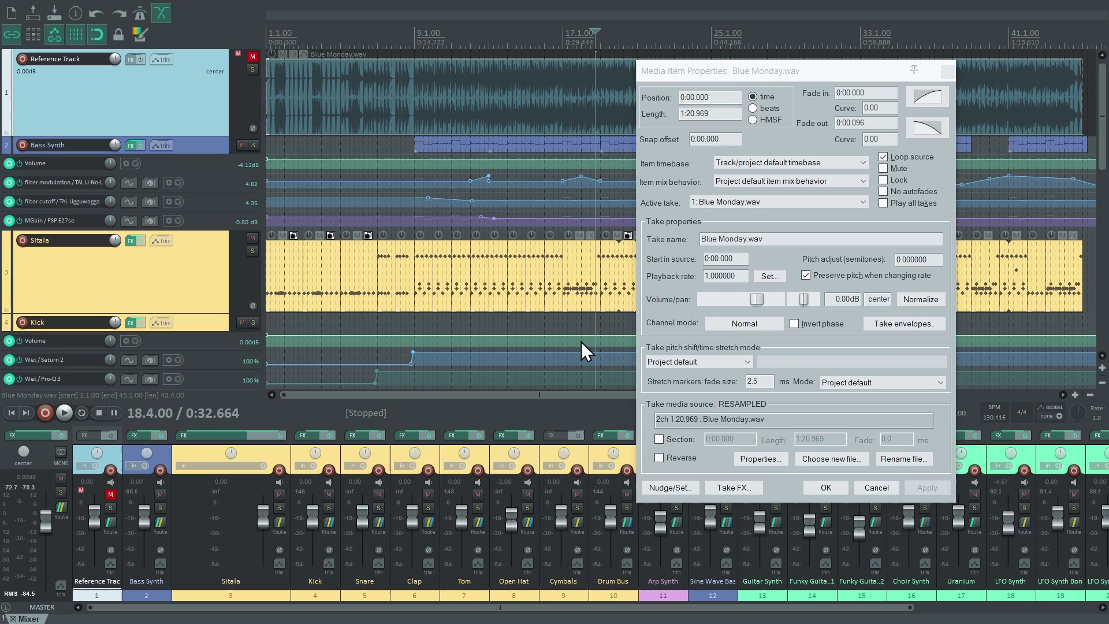
# Apply the item properties and route the Reference Track to hardware Output 1 / Output 2
pyautogui.click(825, 487)
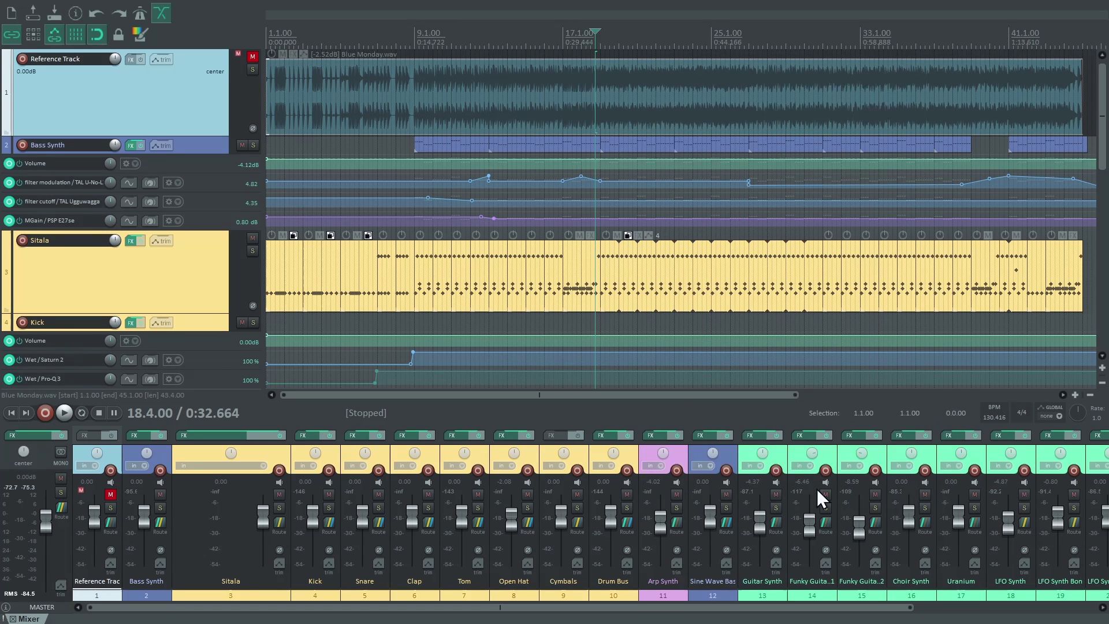
pyautogui.click(113, 520)
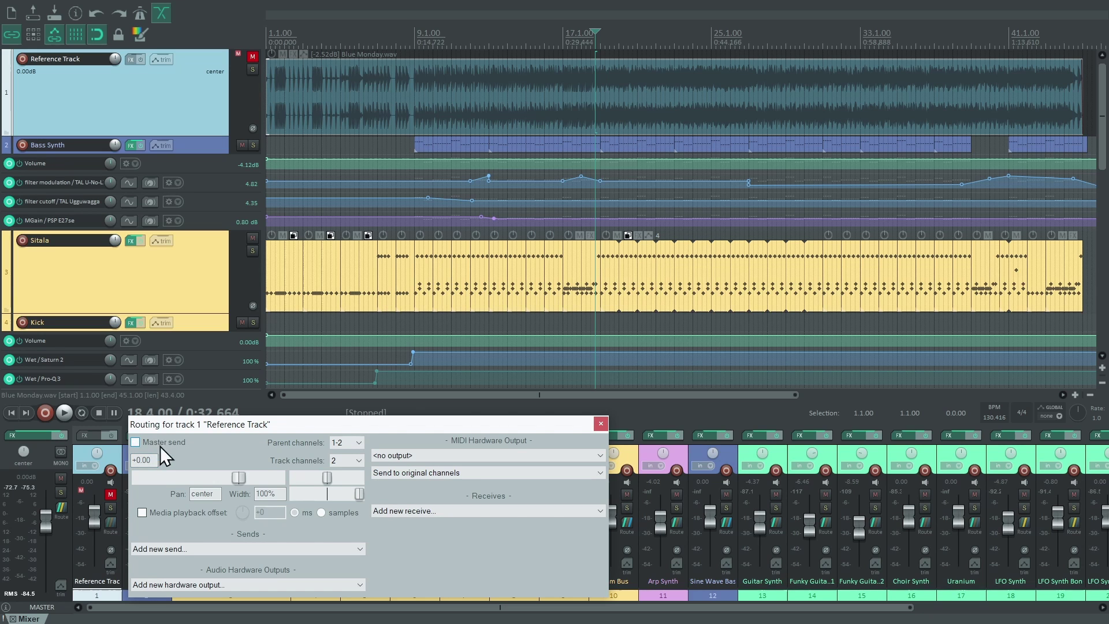
pyautogui.click(177, 585)
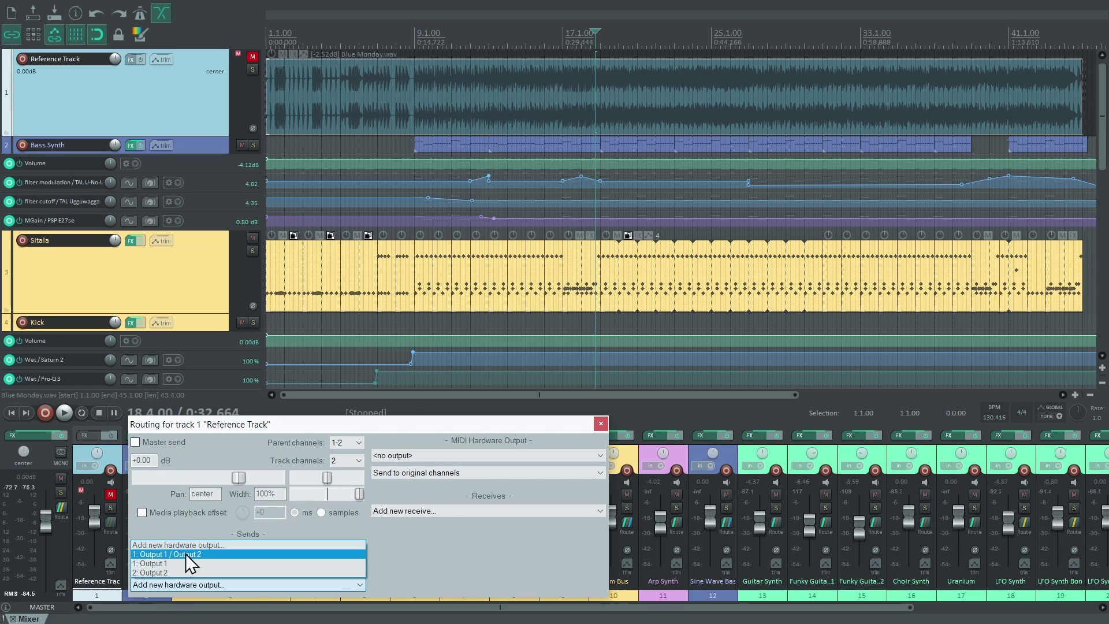
pyautogui.click(185, 554)
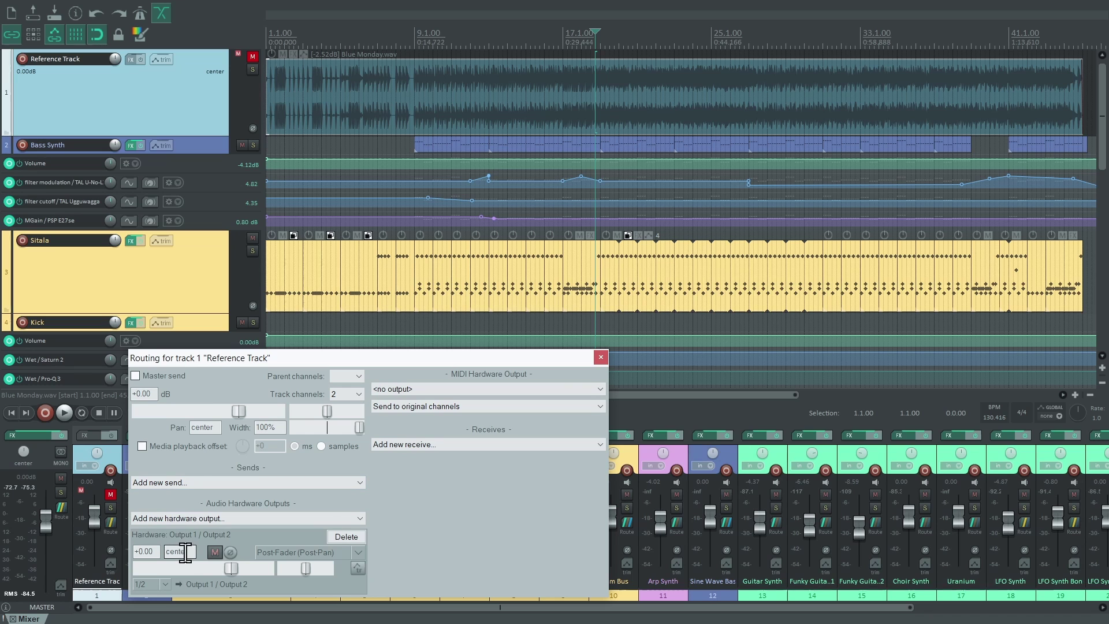
pyautogui.click(600, 357)
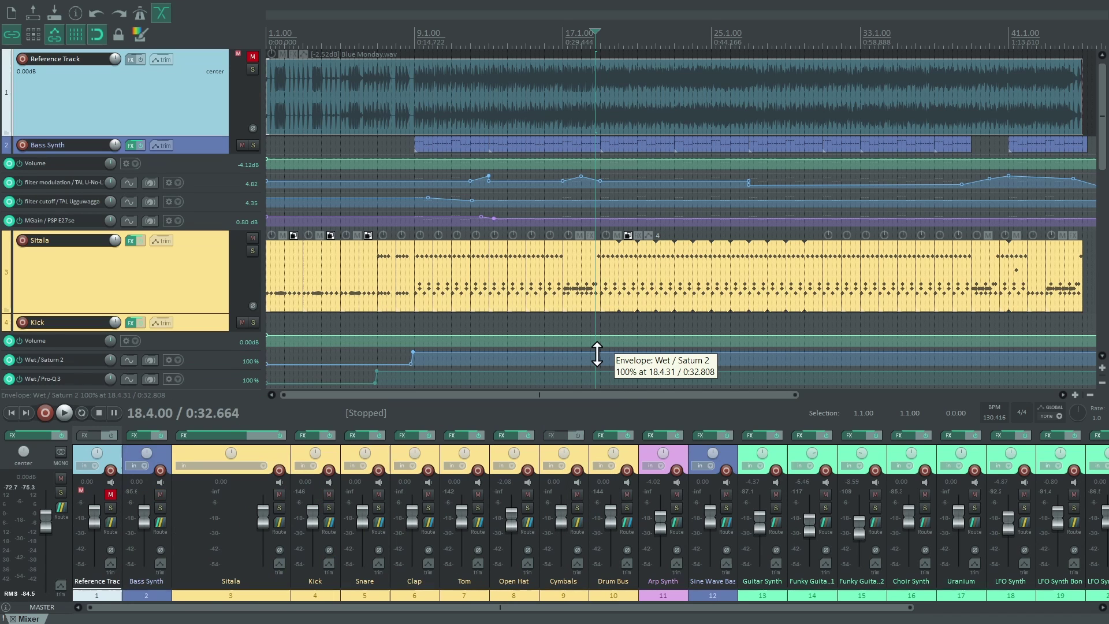
# Play the song, soloing then unsoloing the Reference Track to compare
pyautogui.press('space')
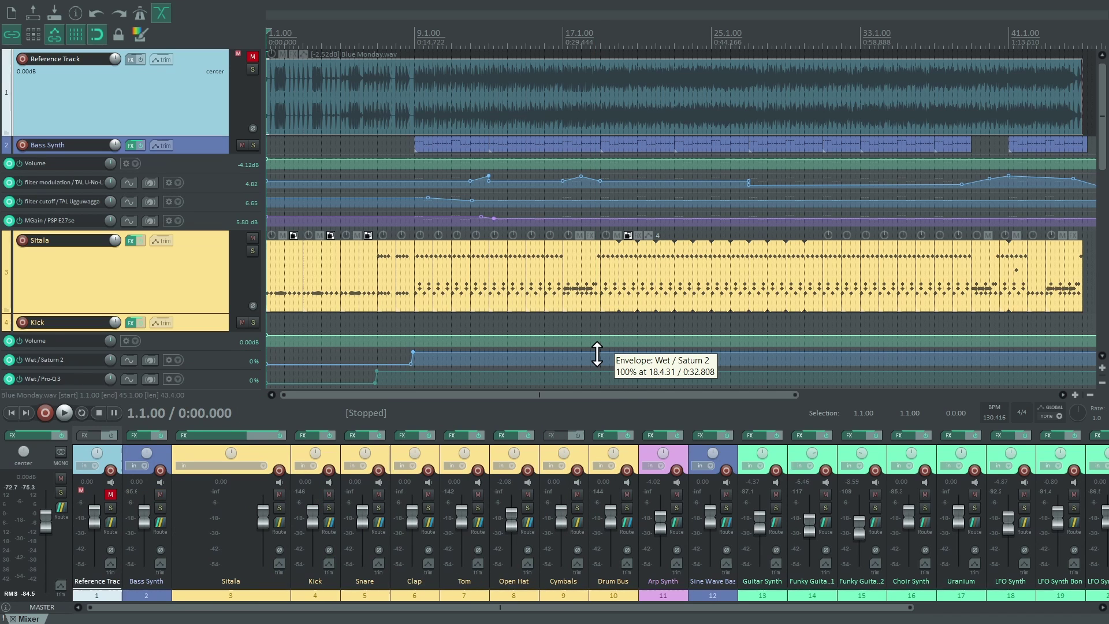
pyautogui.press('space')
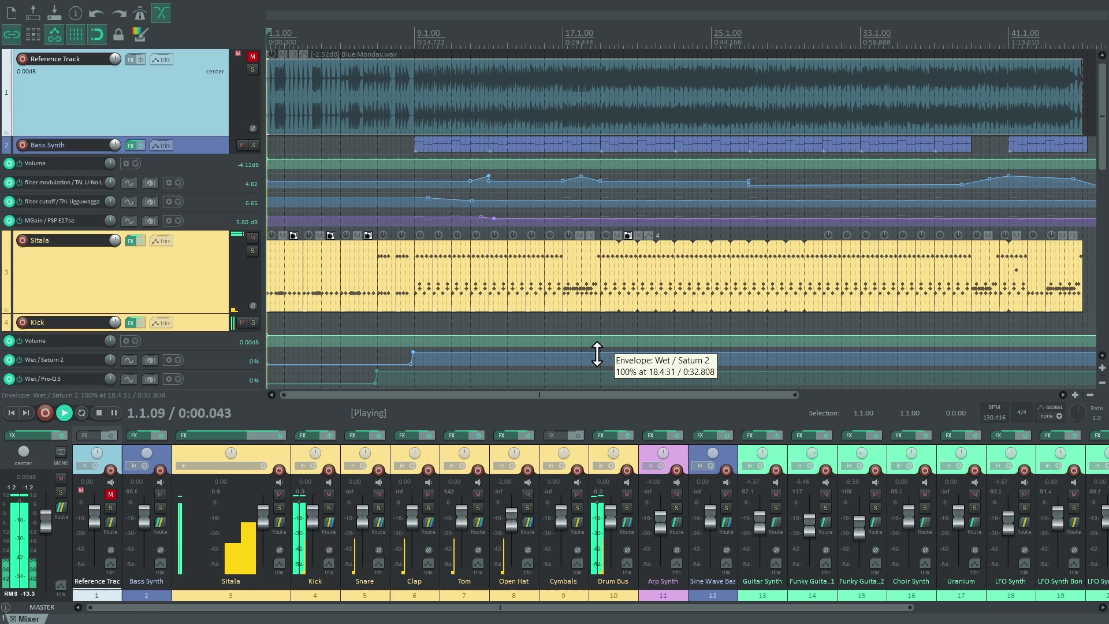
pyautogui.click(253, 70)
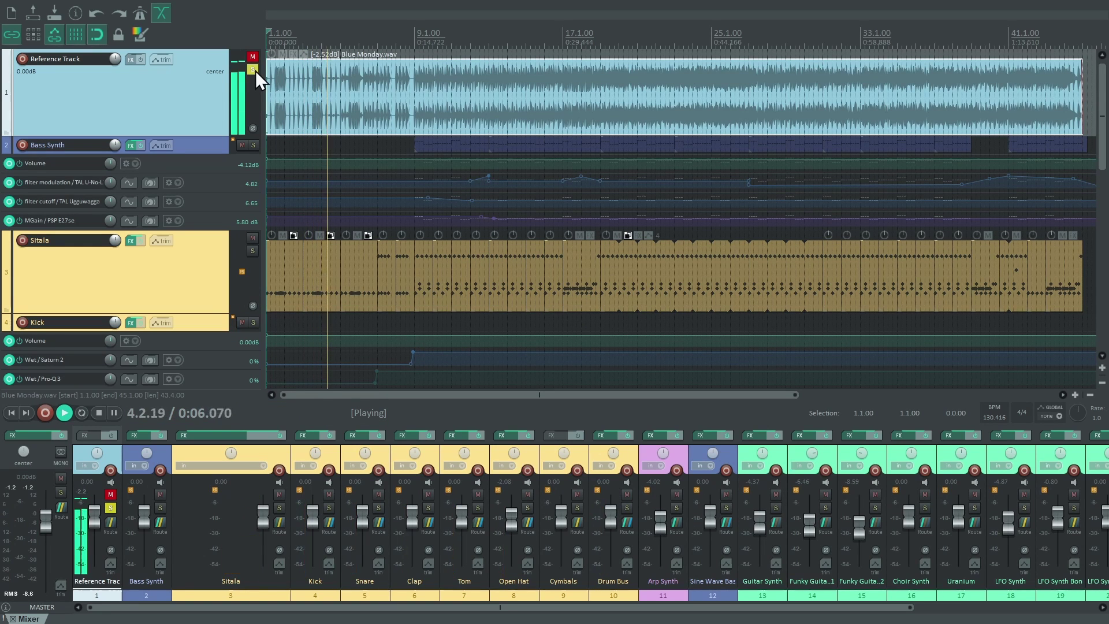
pyautogui.click(254, 70)
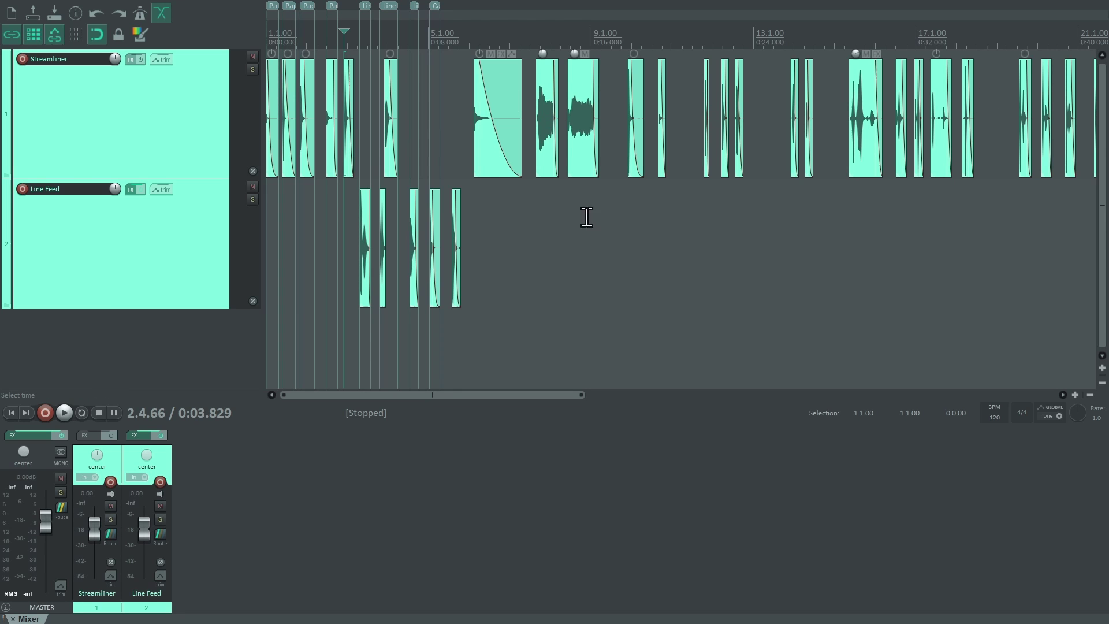
# Select the Paper Guard Down 2 item and rename region 5 to 'Paper Guard Down 2'
pyautogui.scroll(6, 597, 276)
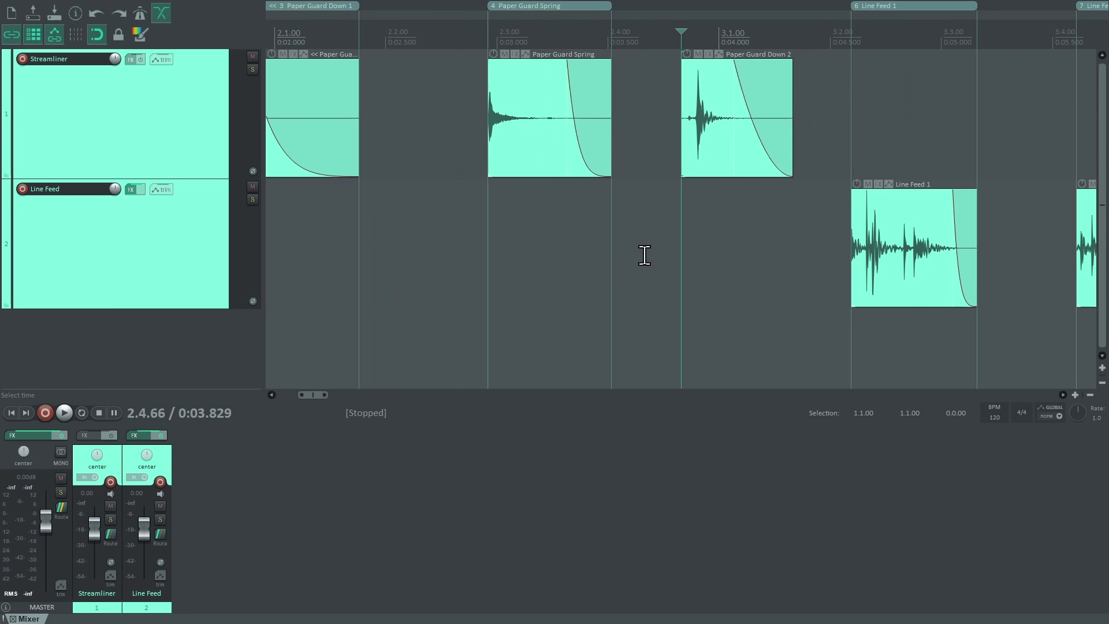
pyautogui.click(727, 141)
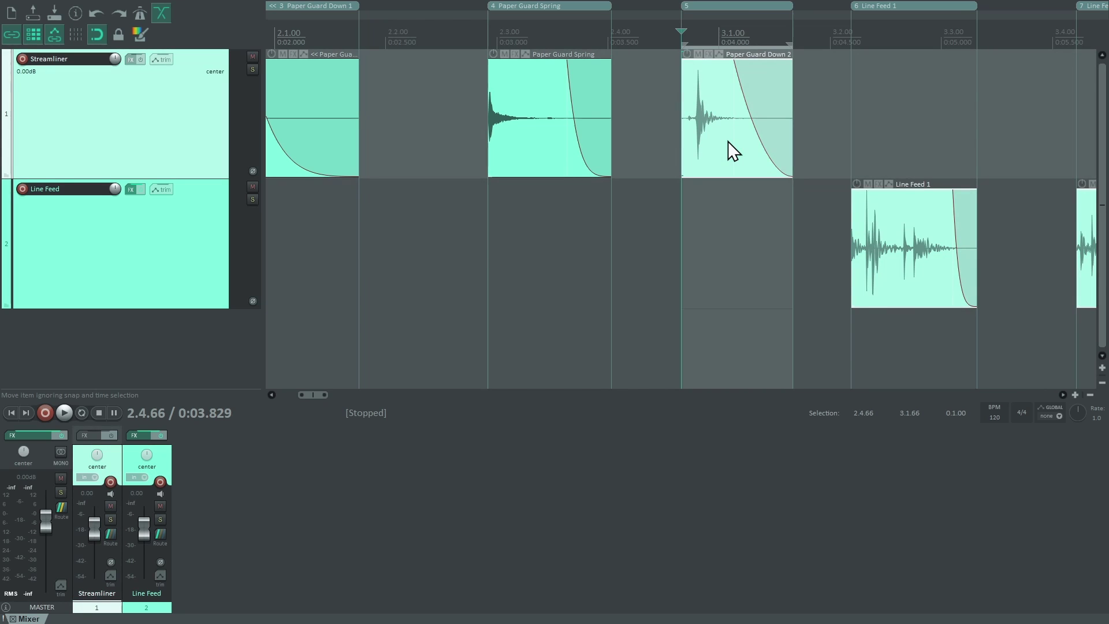
pyautogui.doubleClick(741, 8)
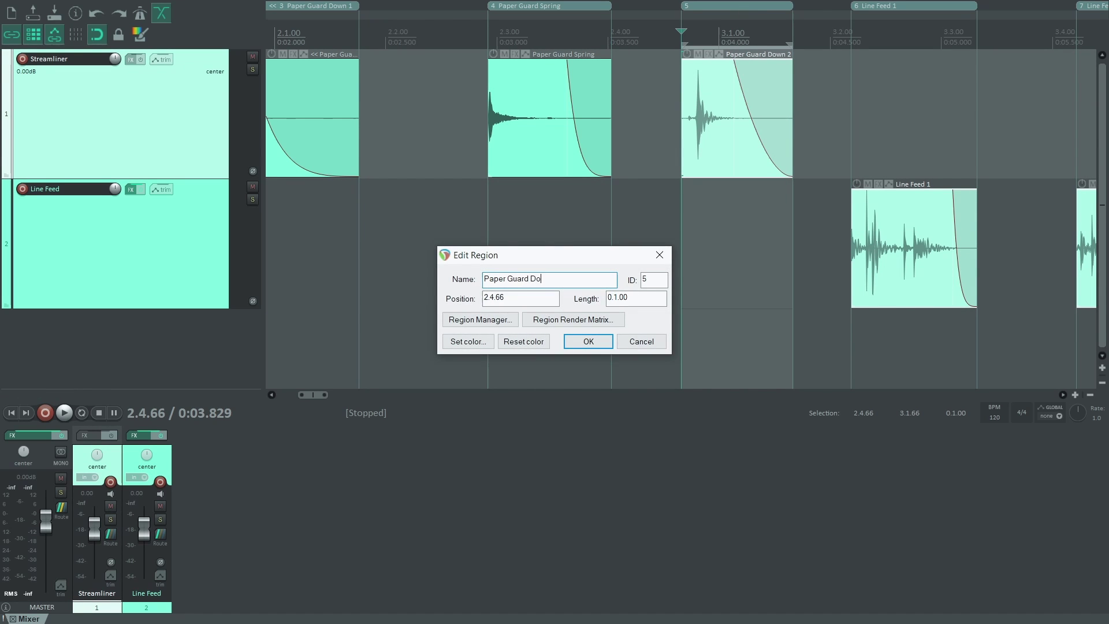
pyautogui.write('Paper Guard Down 2')
pyautogui.press('Return')
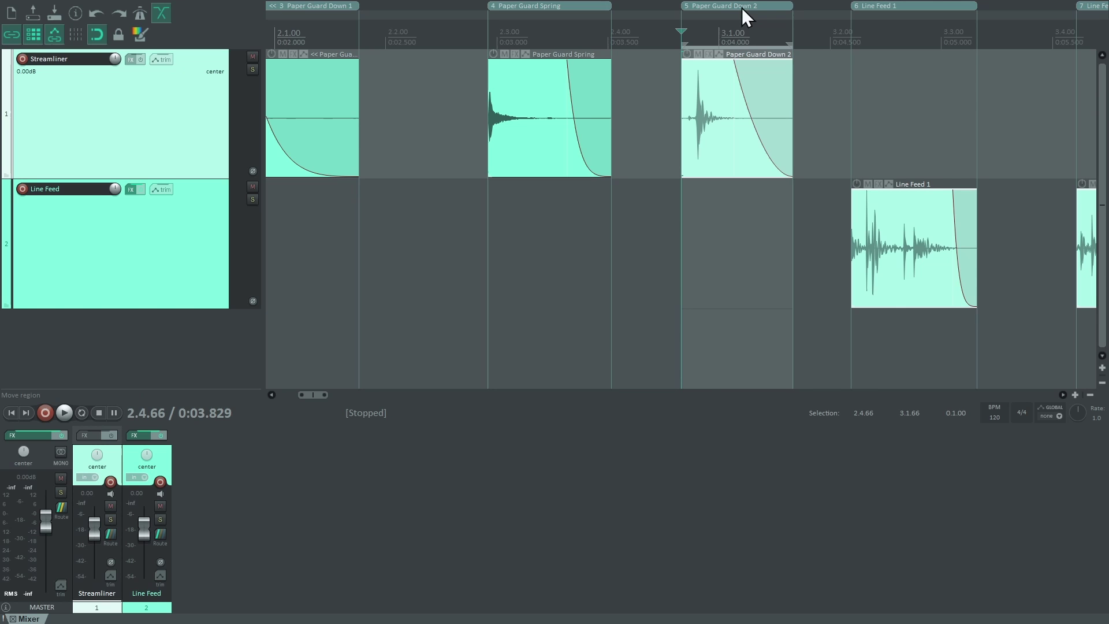
# Render the 9 project regions as separate WAVs named with the $region wildcard
pyautogui.hotkey('ctrl', 'alt', 'r')
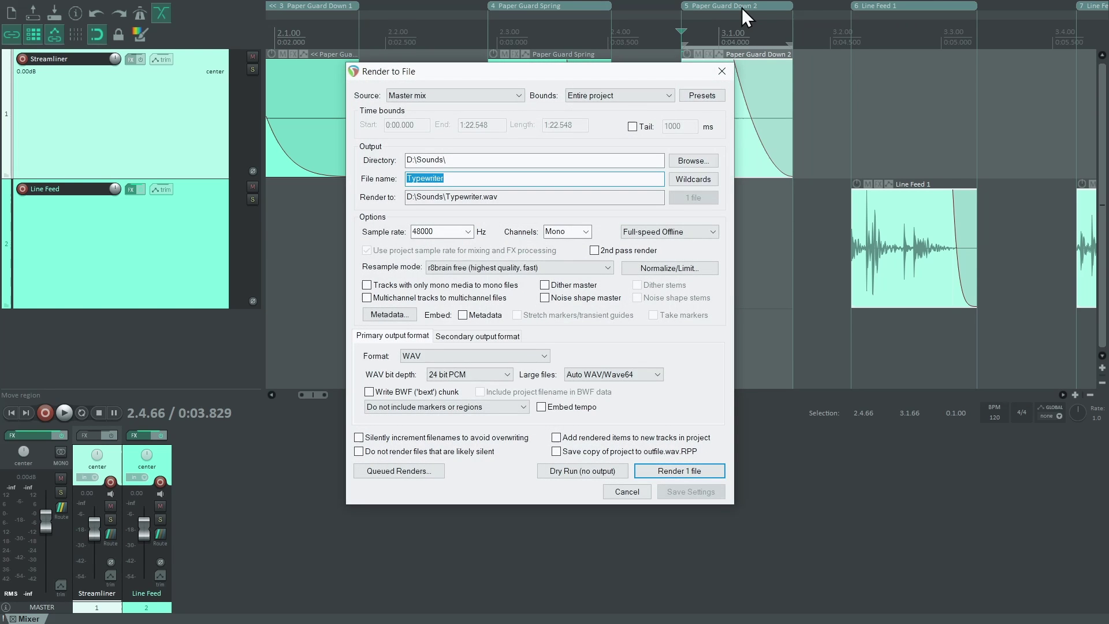
pyautogui.click(635, 95)
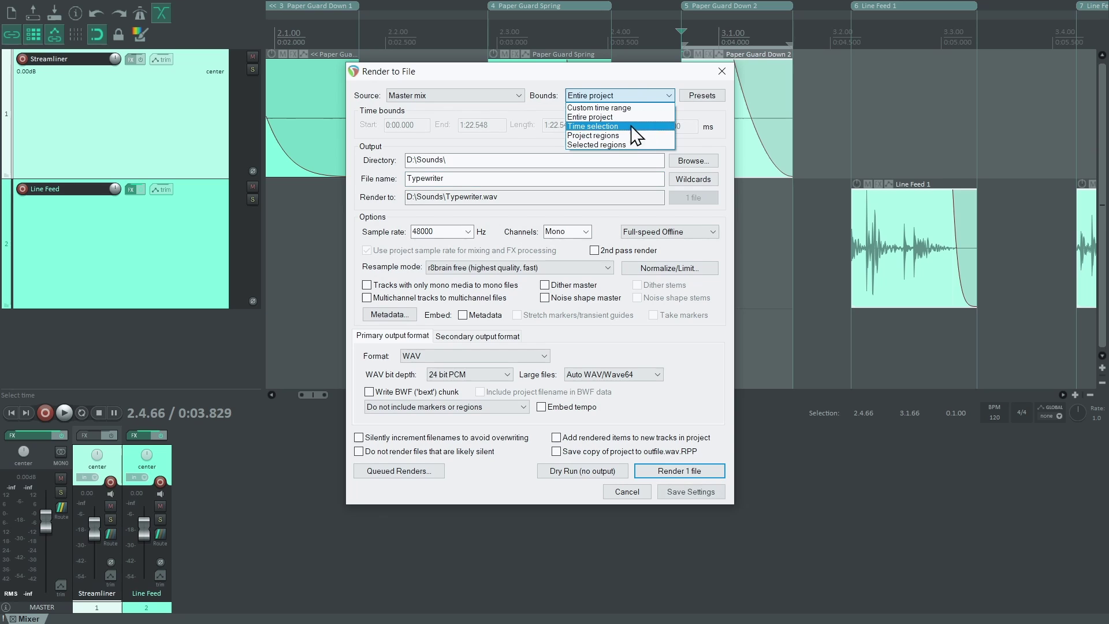
pyautogui.click(628, 134)
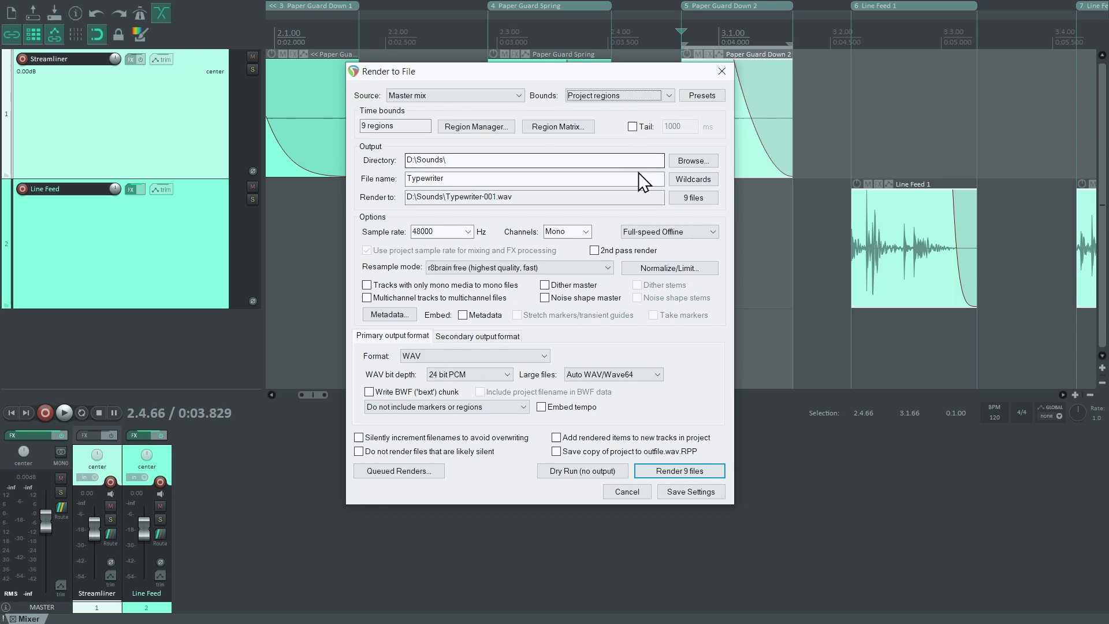
pyautogui.doubleClick(494, 178)
pyautogui.click(704, 181)
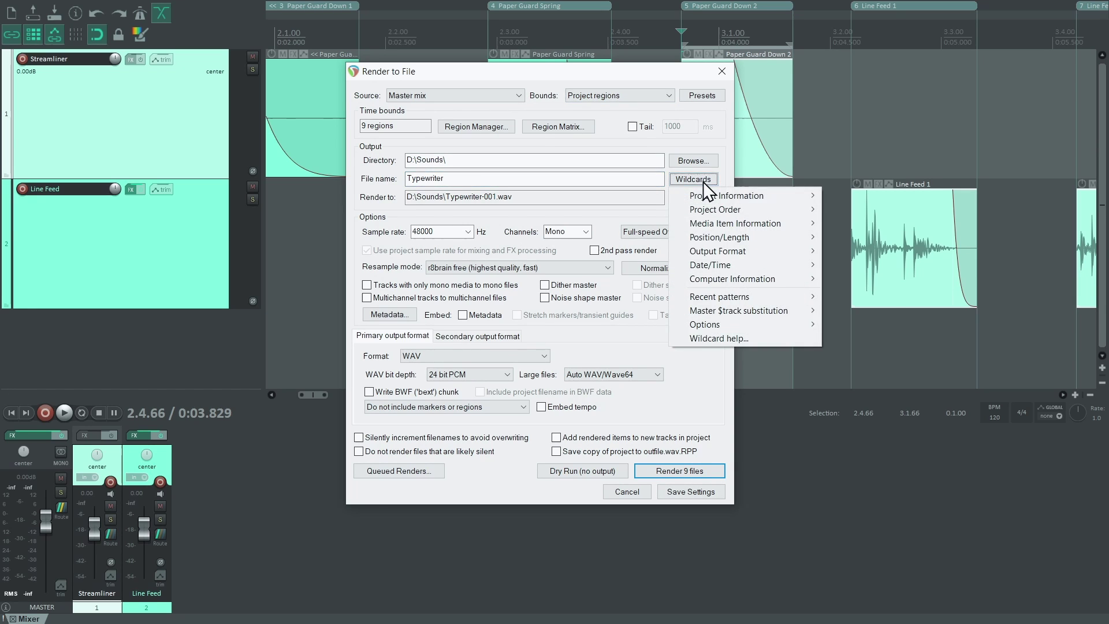
pyautogui.moveTo(777, 195)
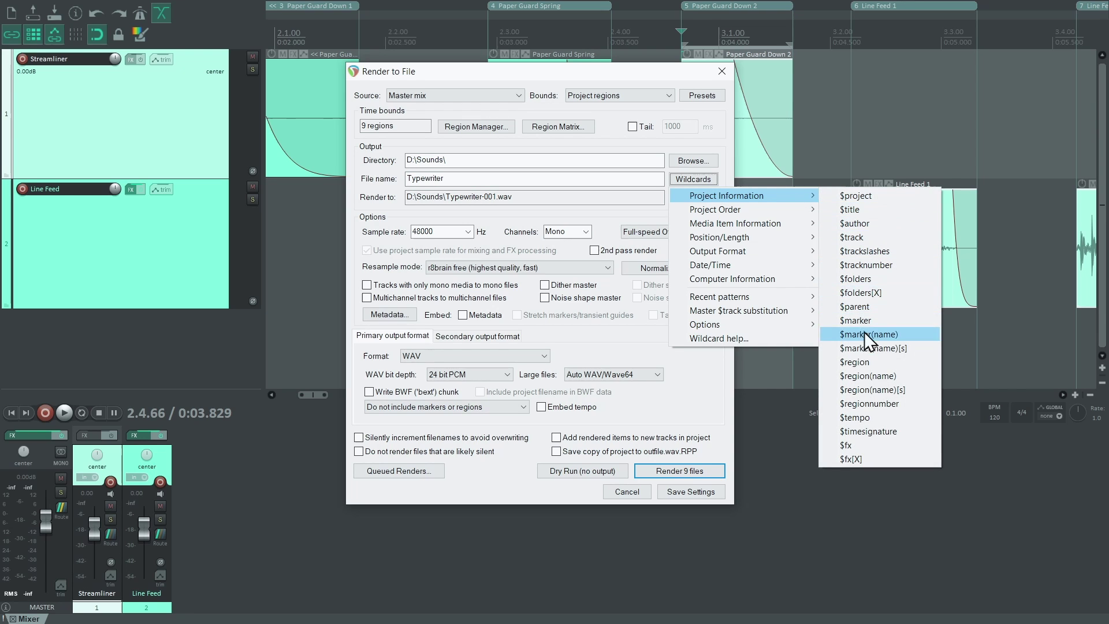
pyautogui.click(856, 362)
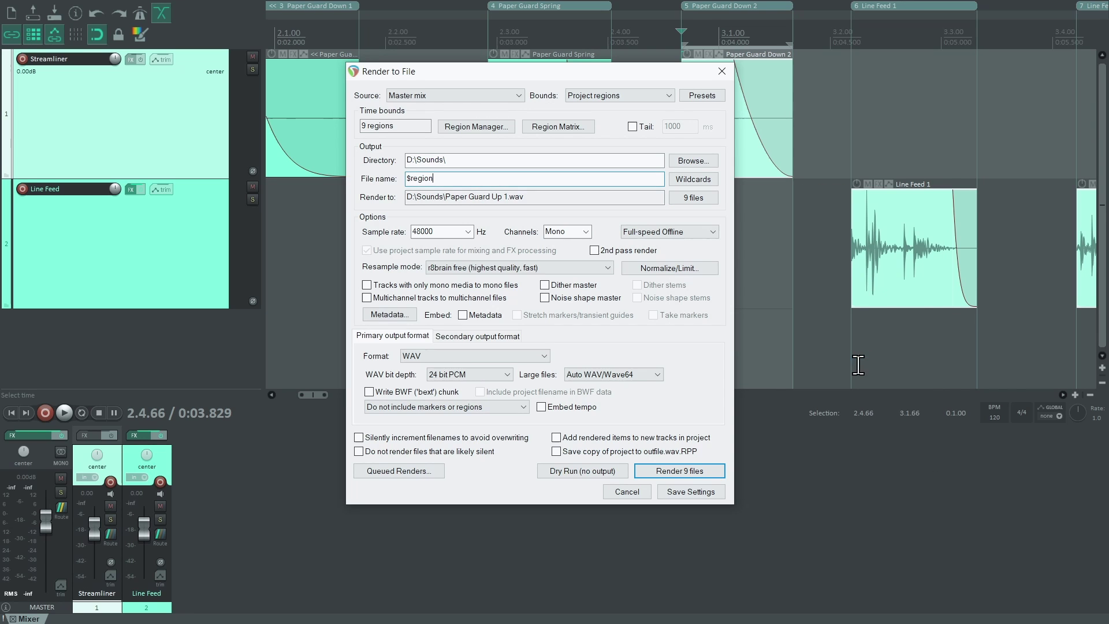
pyautogui.click(688, 469)
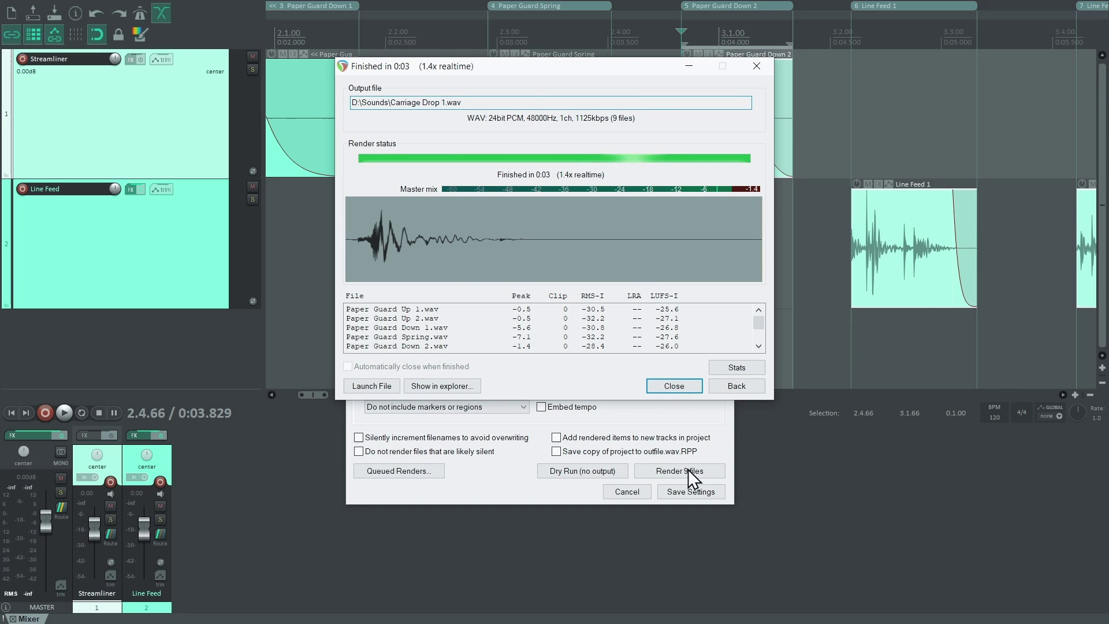
# Close the render report and rename region 5 from 'Paper Guard Down 2' to 'Typewriter/Paper Guard Down 2'
pyautogui.click(670, 385)
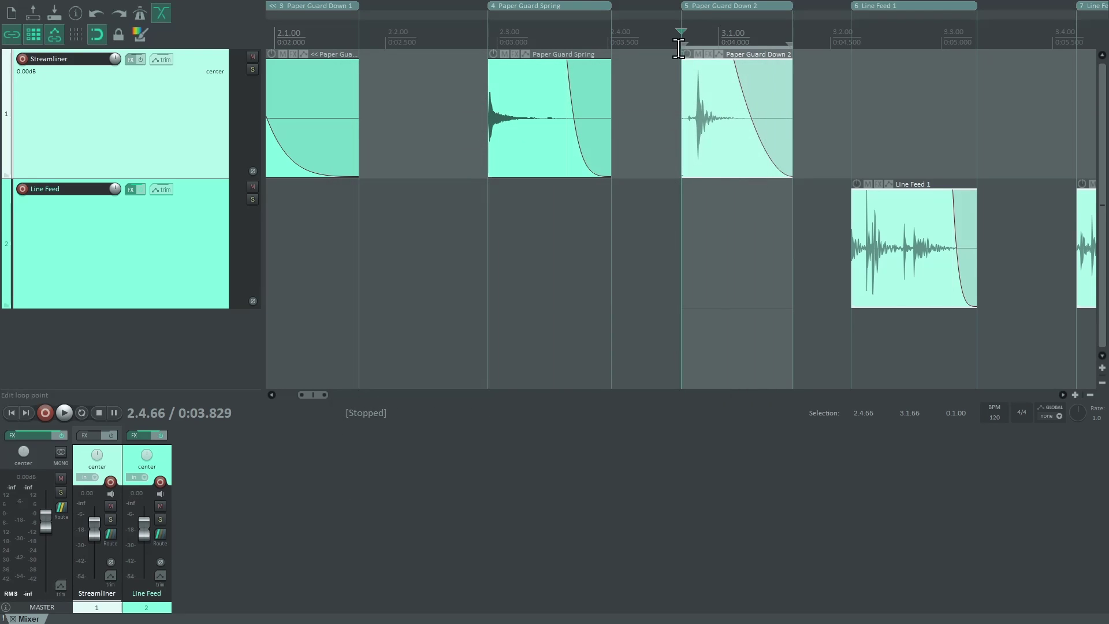
pyautogui.doubleClick(713, 8)
pyautogui.press('Home')
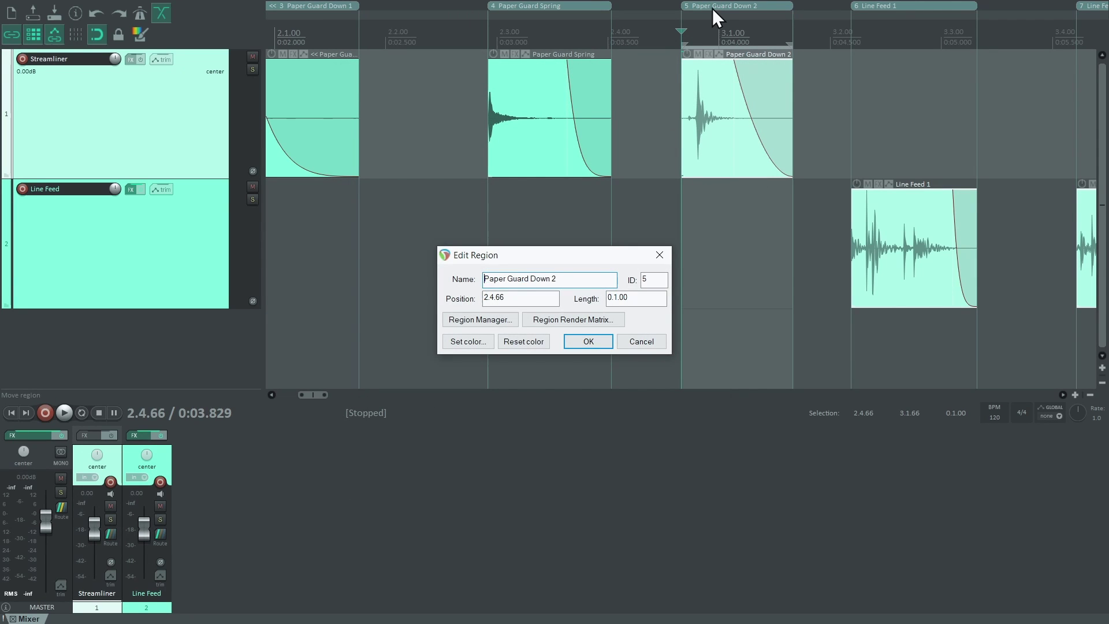
pyautogui.write('Typewriter/')
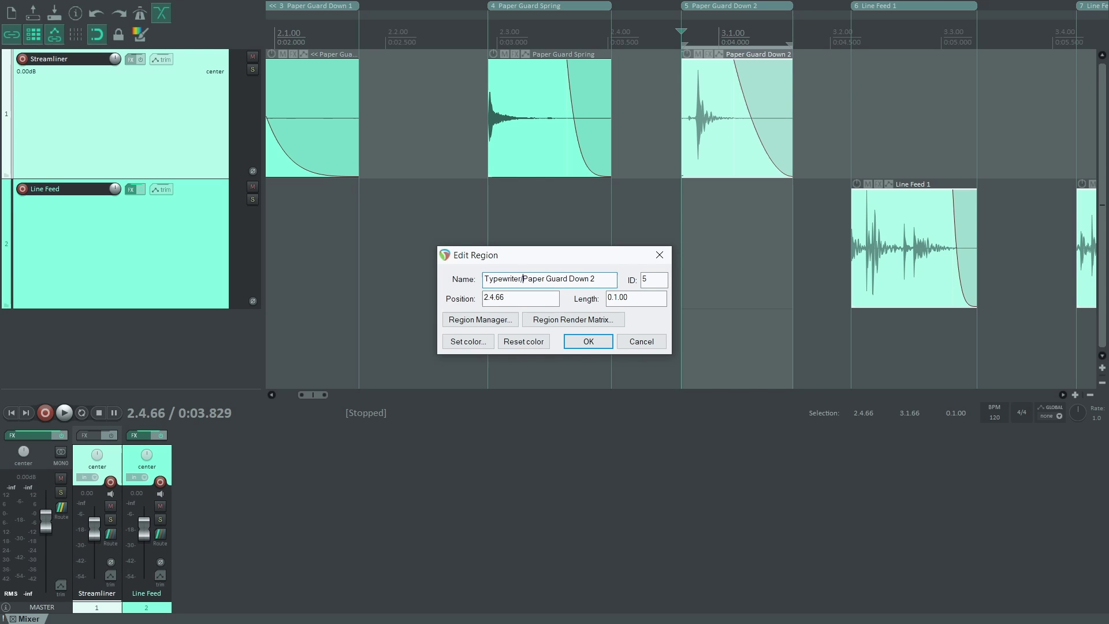
pyautogui.press('Return')
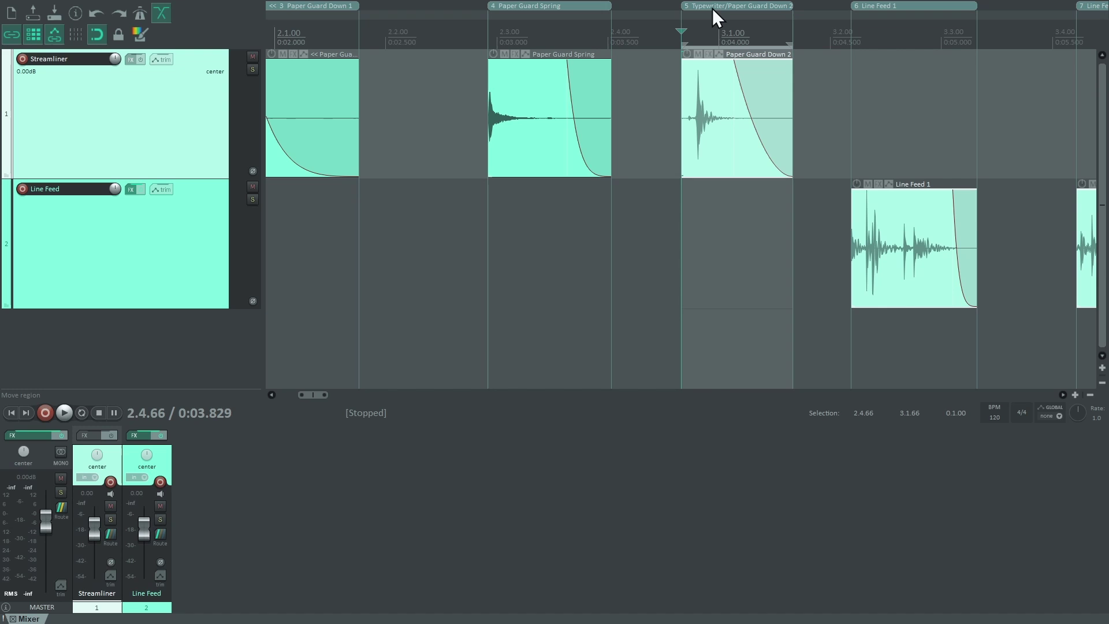
# Re-render all 9 region files through the master Pro-L 2 limiter, overwriting the existing files
pyautogui.click(34, 435)
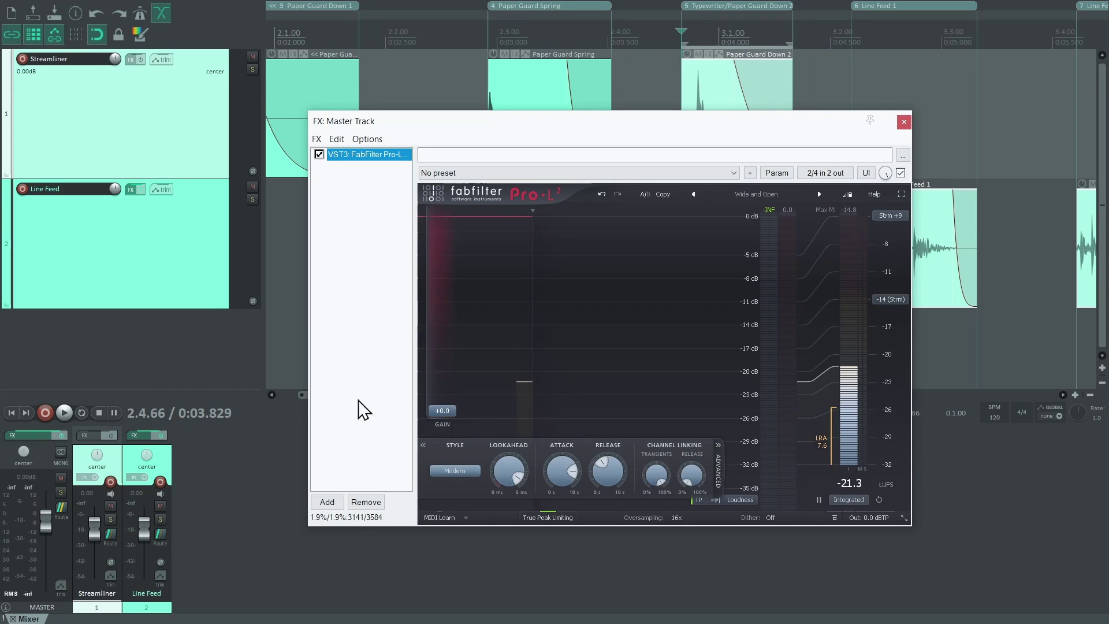
pyautogui.hotkey('ctrl', 'alt', 'r')
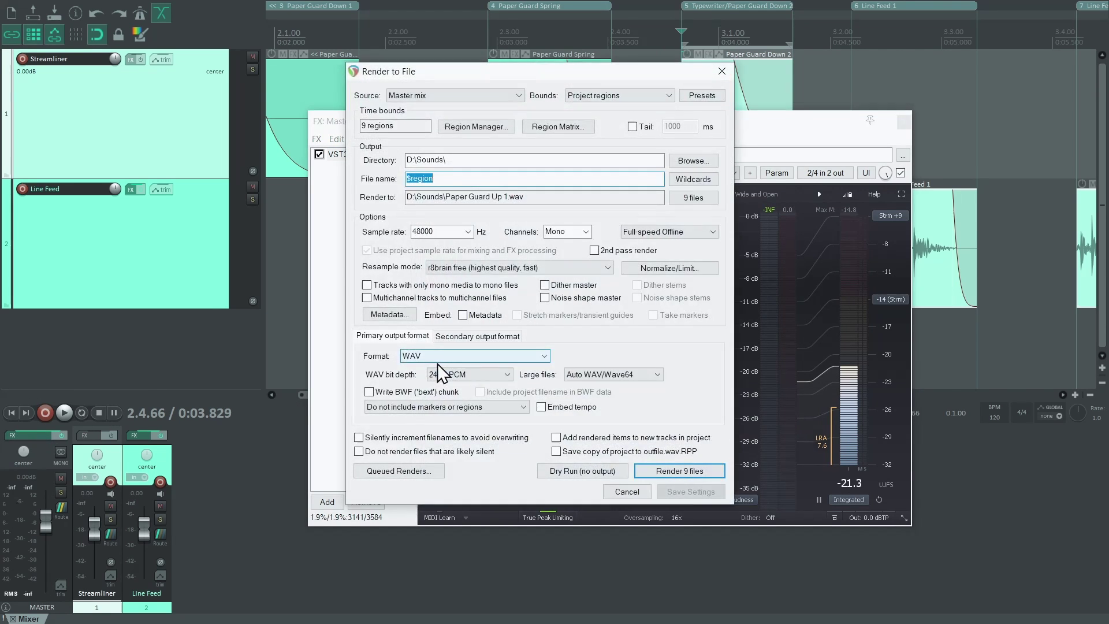
pyautogui.click(668, 470)
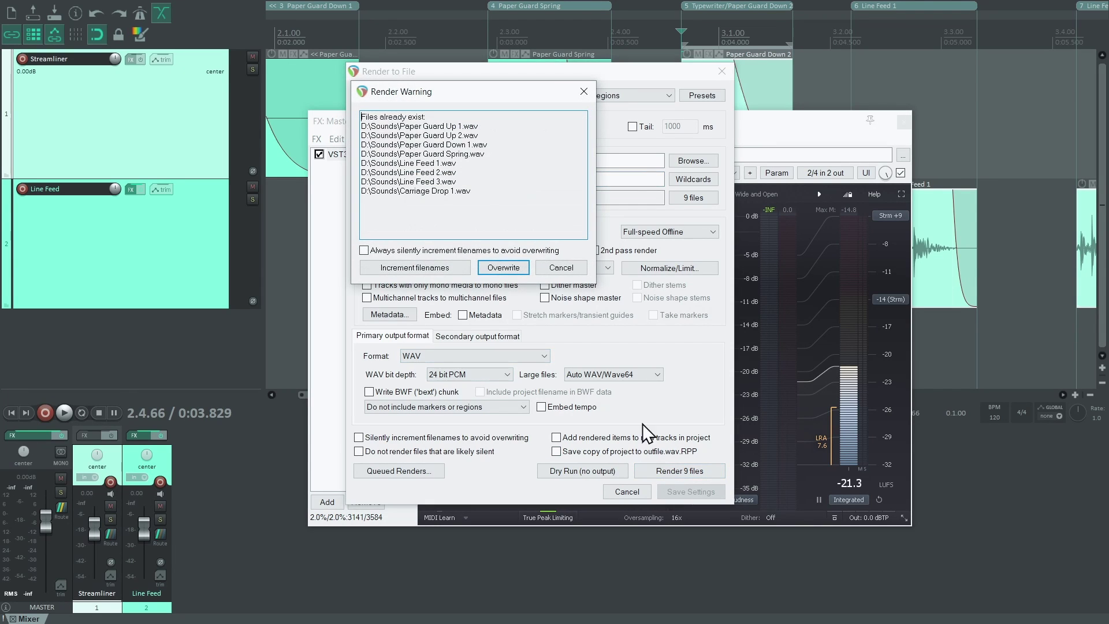
pyautogui.click(494, 269)
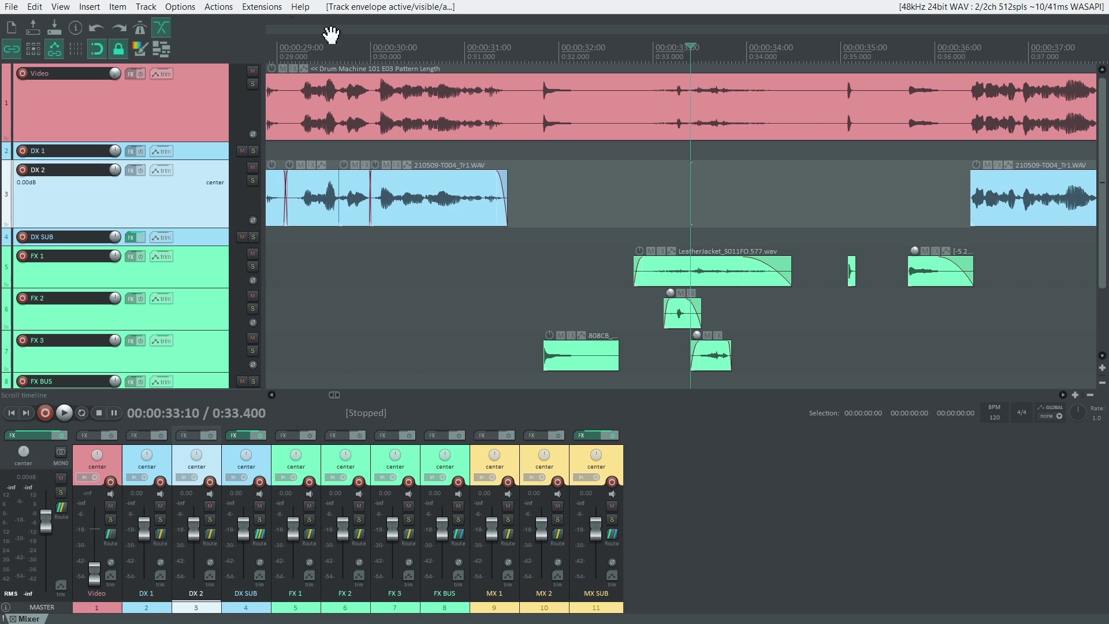
pyautogui.click(275, 7)
pyautogui.moveTo(284, 22)
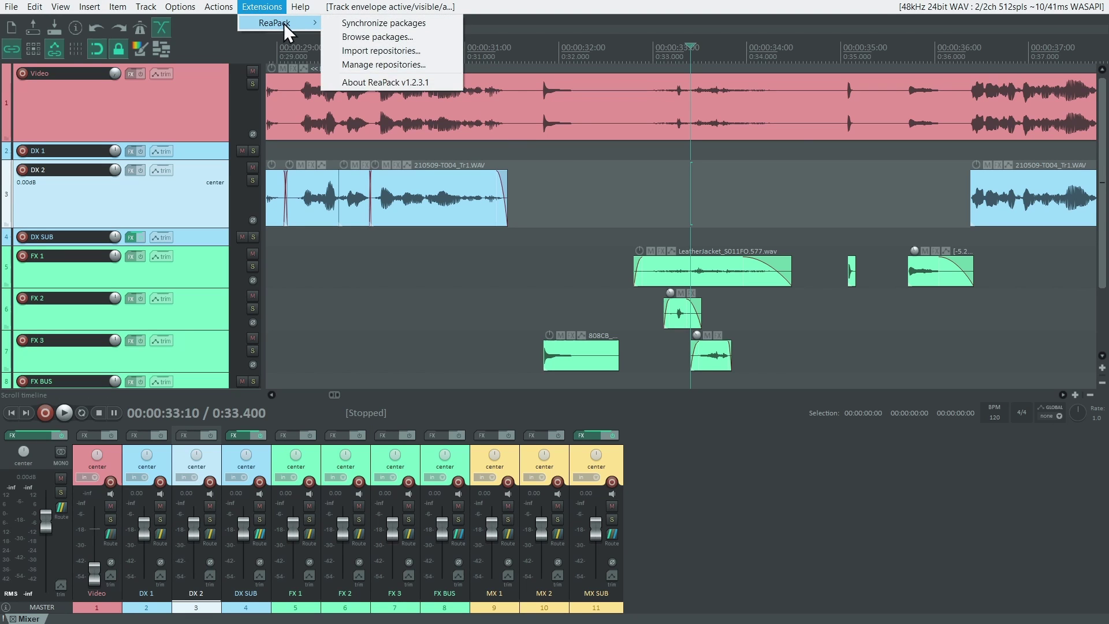
pyautogui.click(346, 36)
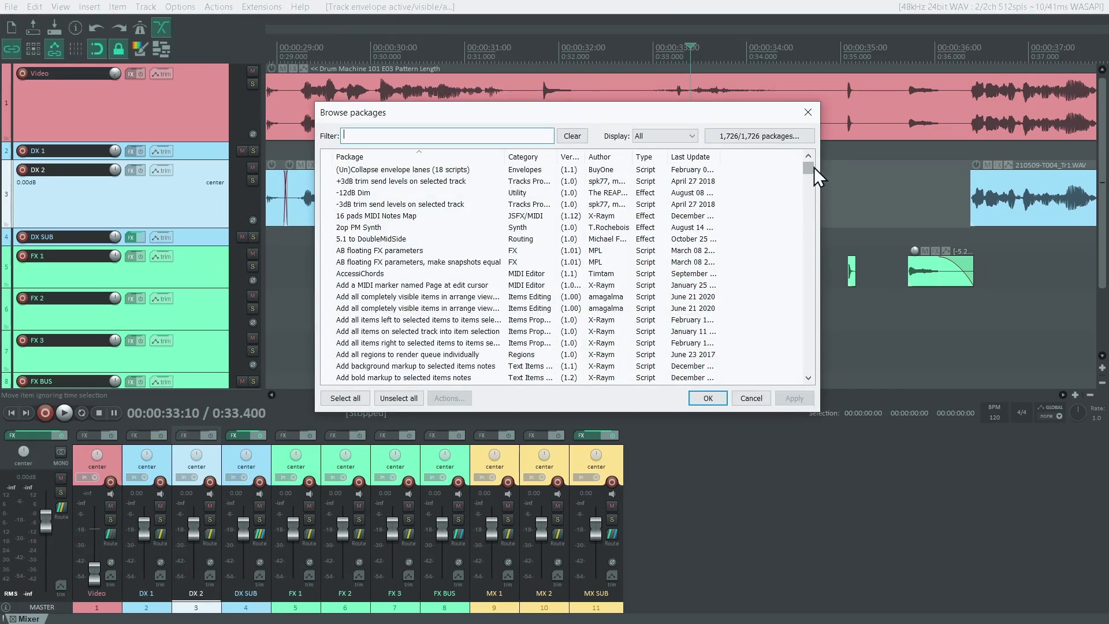
pyautogui.moveTo(813, 167); pyautogui.dragTo(814, 338)
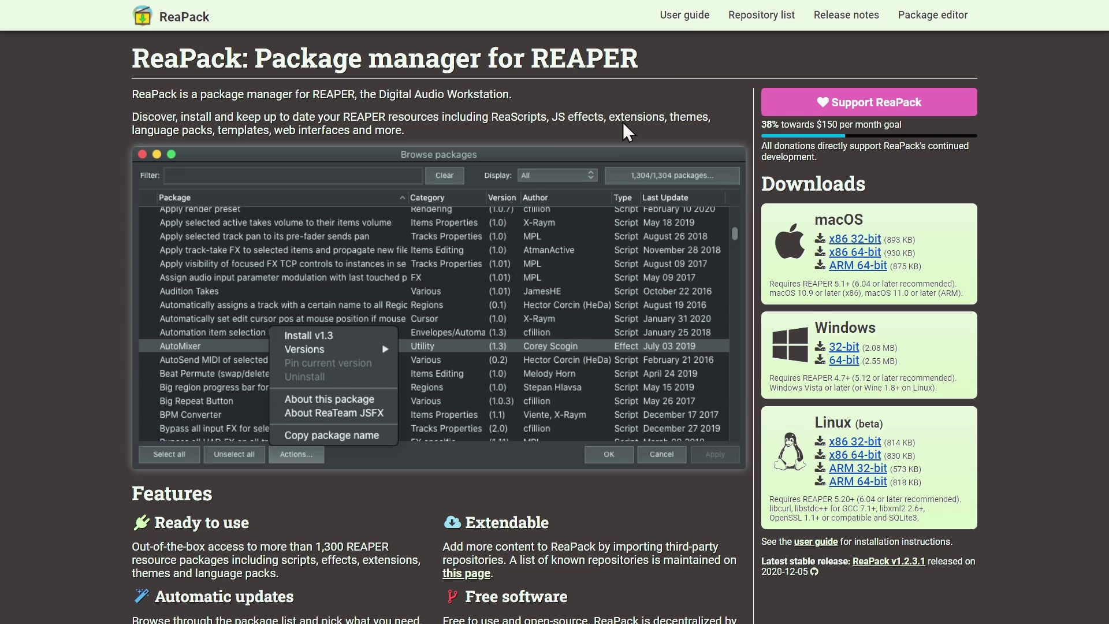
pyautogui.click(690, 15)
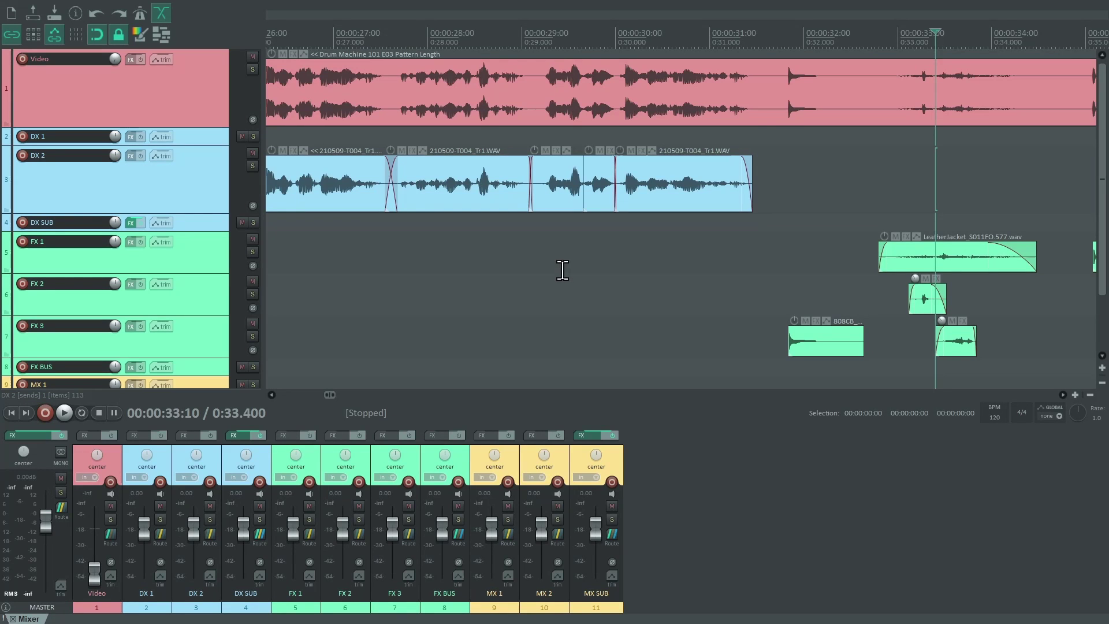
# Recolour the DX 2 track light blue using ReaNoir in Tracks mode
pyautogui.click(140, 33)
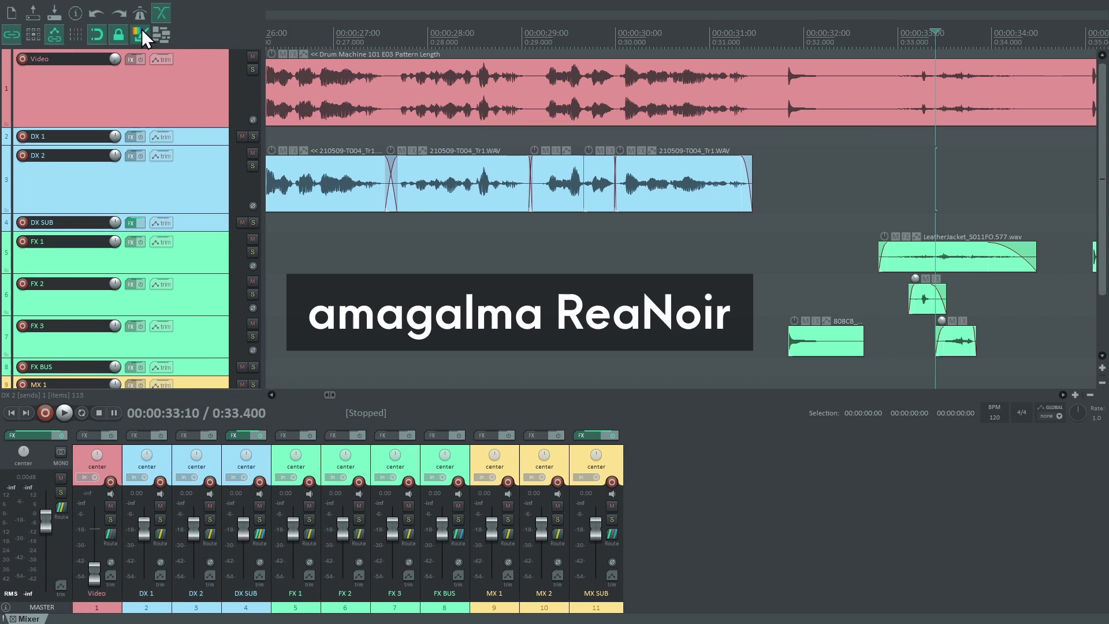
pyautogui.click(206, 192)
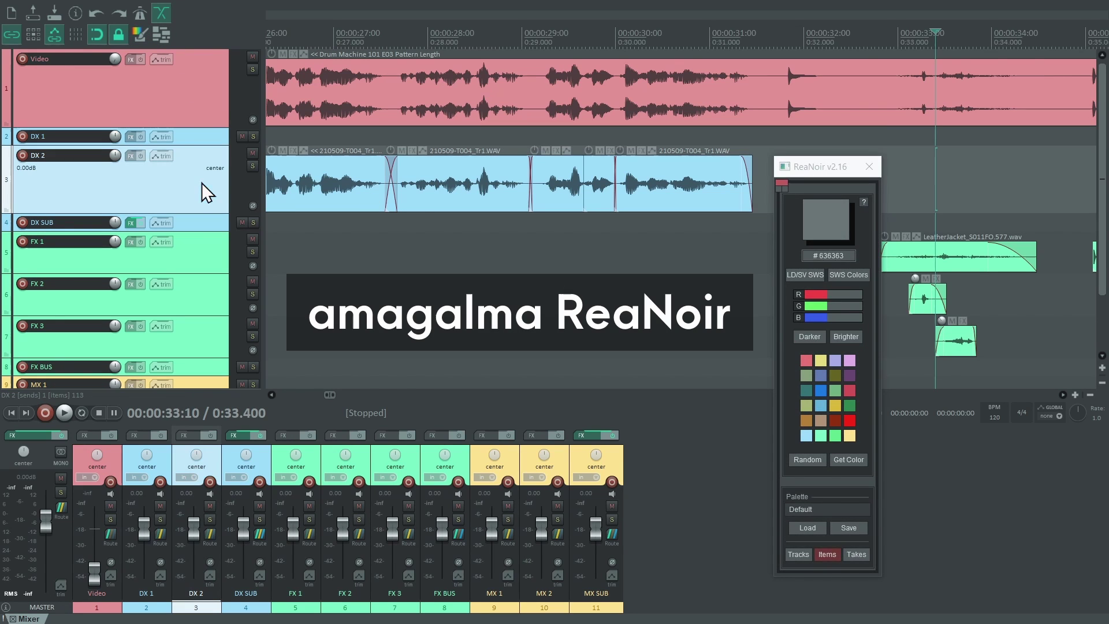
pyautogui.click(819, 437)
pyautogui.click(851, 436)
pyautogui.click(804, 434)
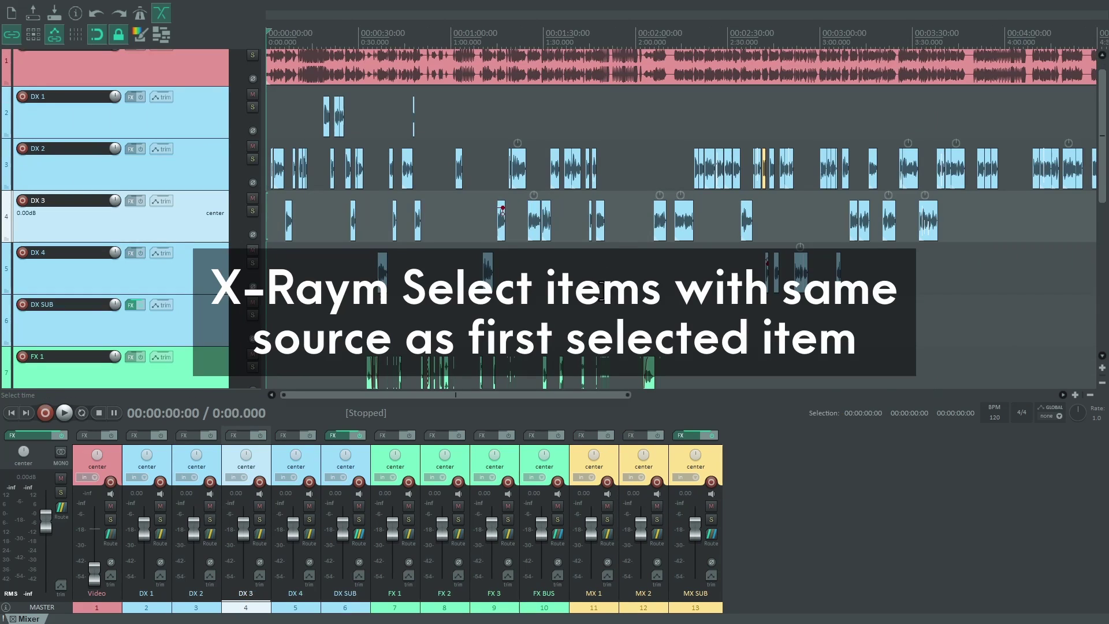
# Select every item sharing a DX 3 item's source, then step the video back and forth frame by frame
pyautogui.click(660, 224)
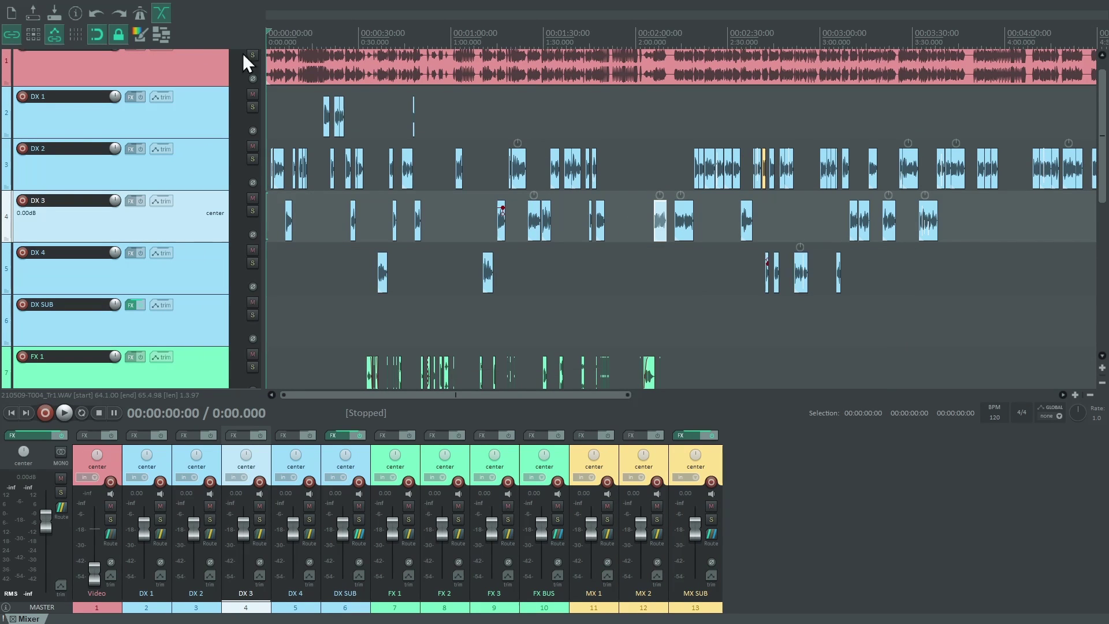
pyautogui.click(159, 37)
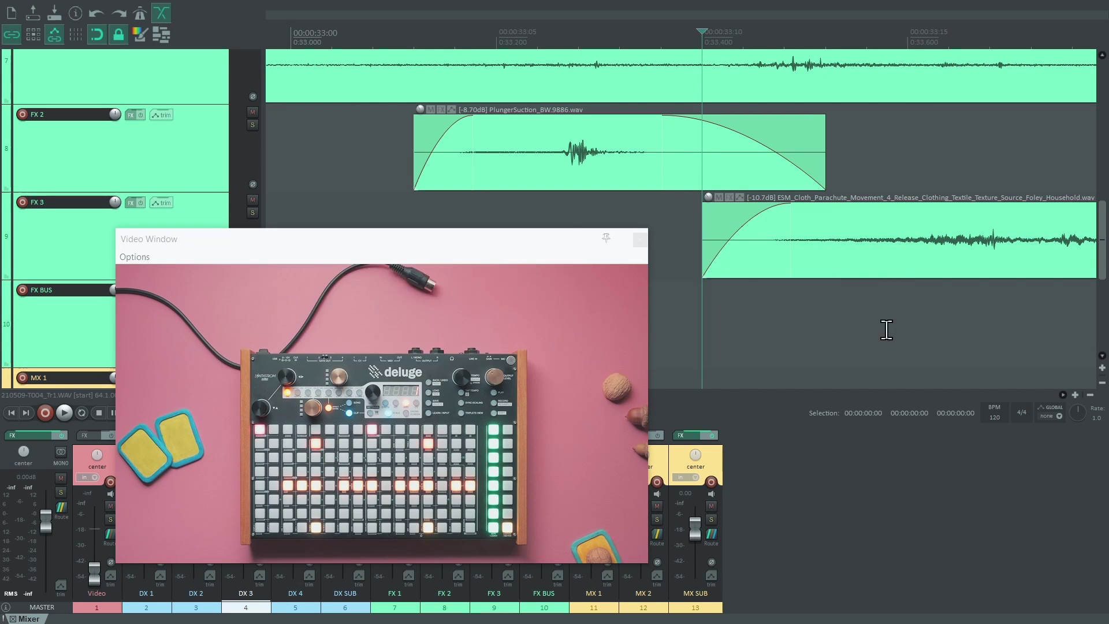
pyautogui.press('Right')
pyautogui.press('Left')
pyautogui.press('Right')
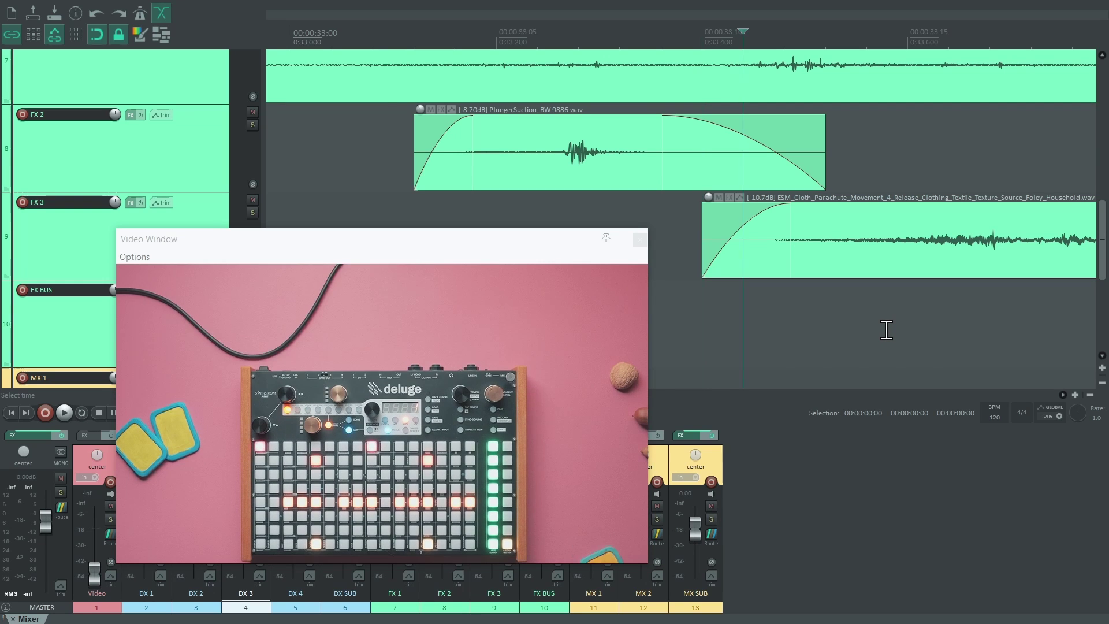
pyautogui.press('Left')
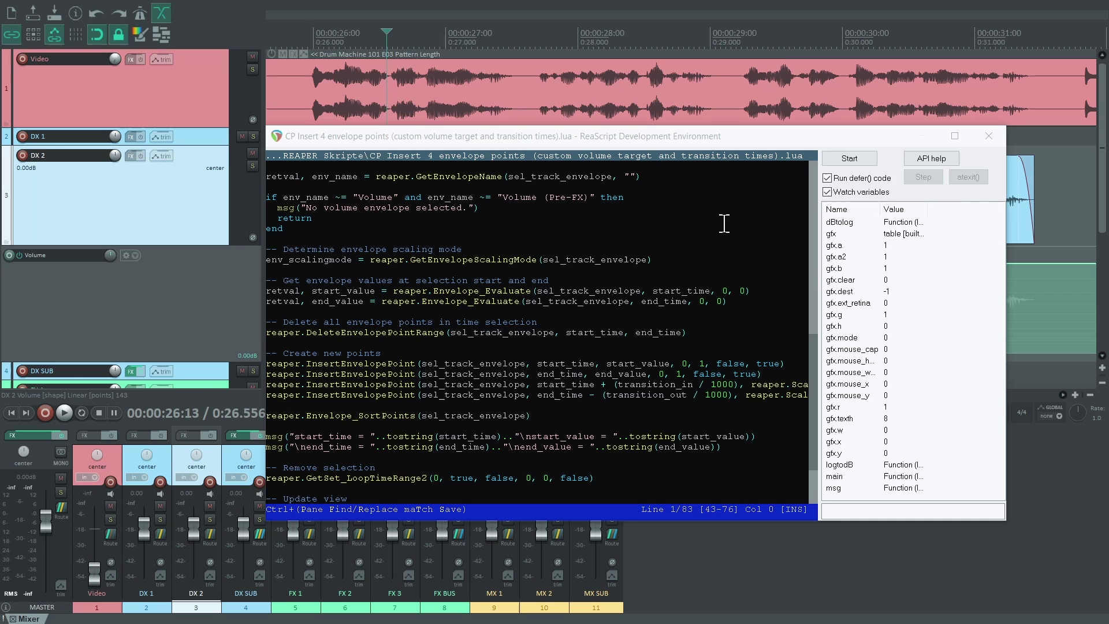
# Close the script editor and carve DX 2 volume dips near 27, 29 and 30 seconds (-20 dB)
pyautogui.click(988, 136)
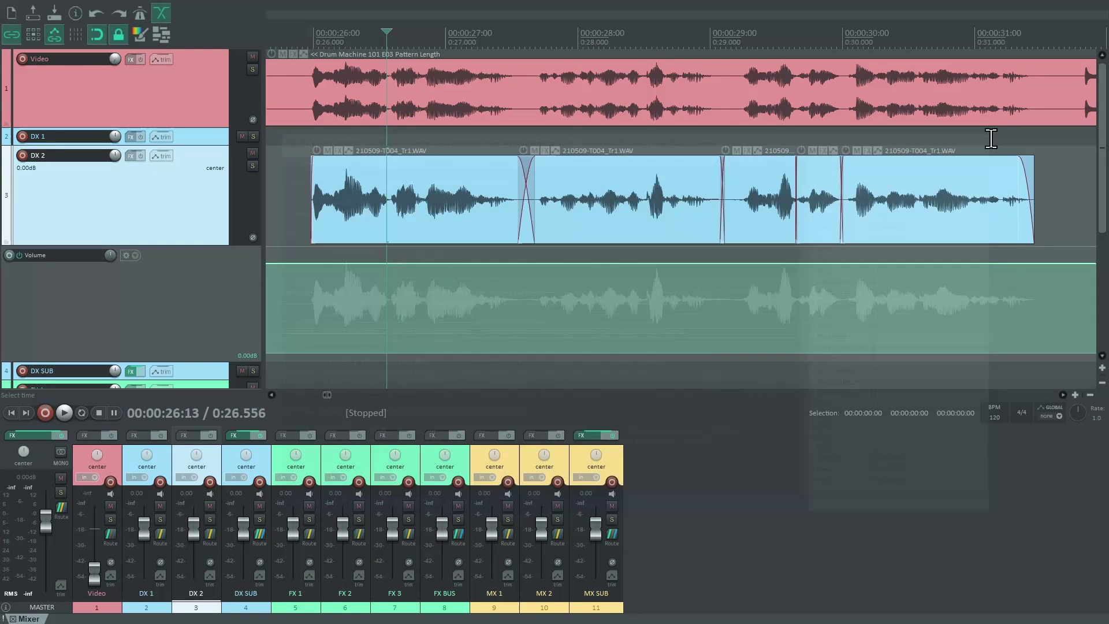
pyautogui.moveTo(505, 300); pyautogui.dragTo(542, 304)
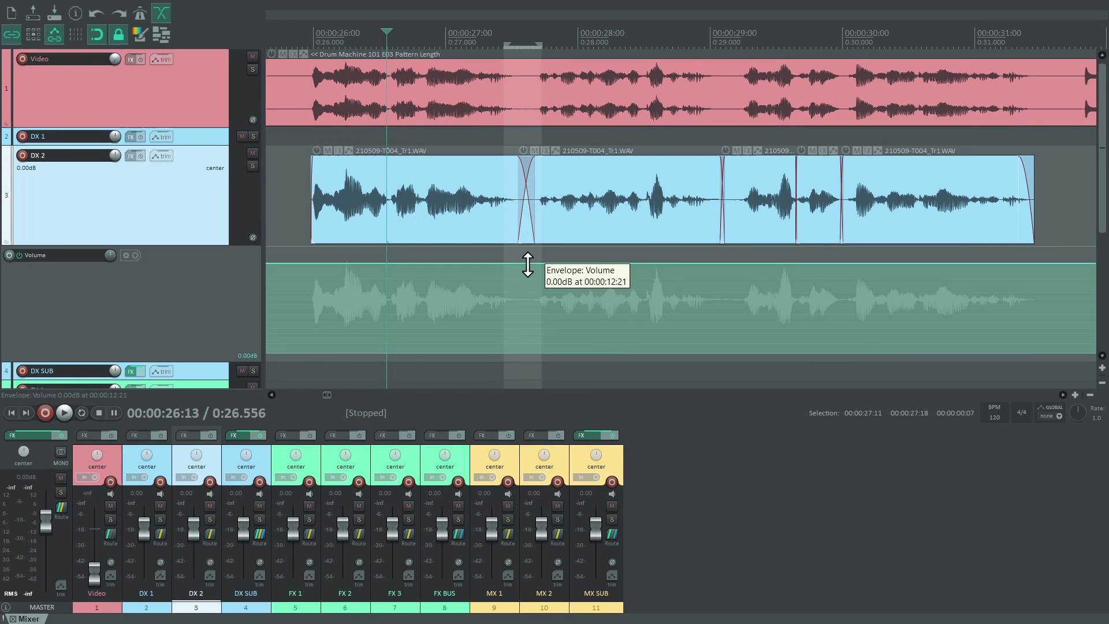
pyautogui.moveTo(525, 264); pyautogui.dragTo(526, 307)
pyautogui.moveTo(706, 299); pyautogui.dragTo(736, 307)
pyautogui.moveTo(833, 297); pyautogui.dragTo(857, 302)
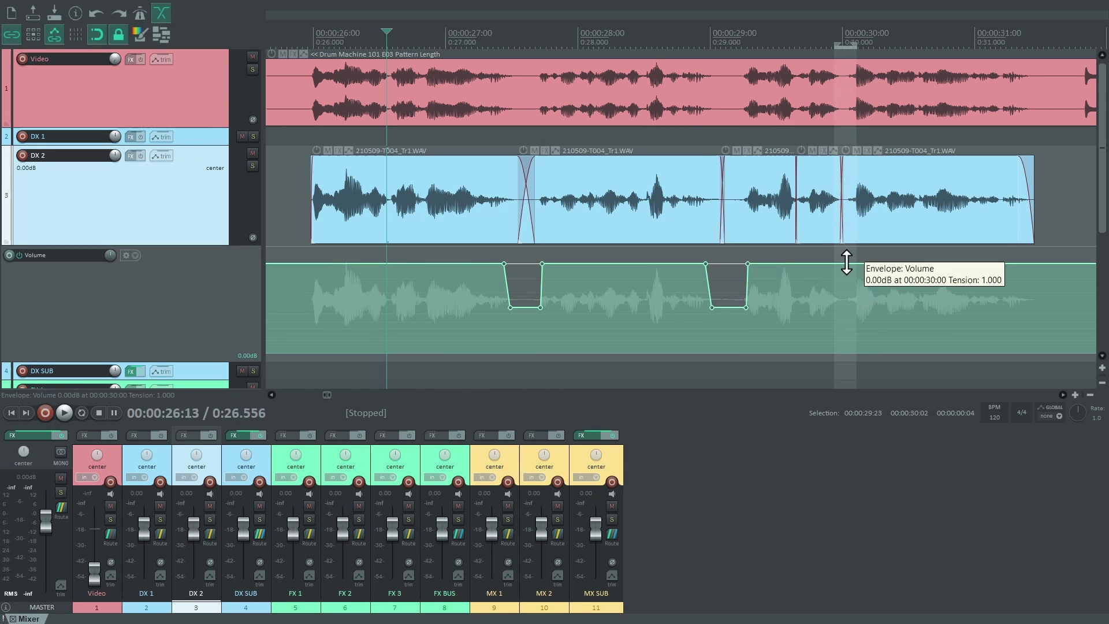